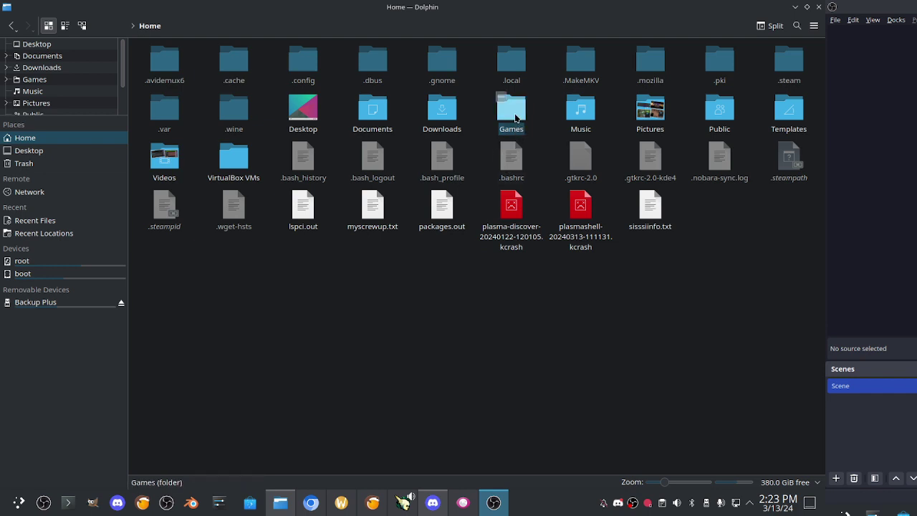
right_click(484, 281)
mouse_move(531, 293)
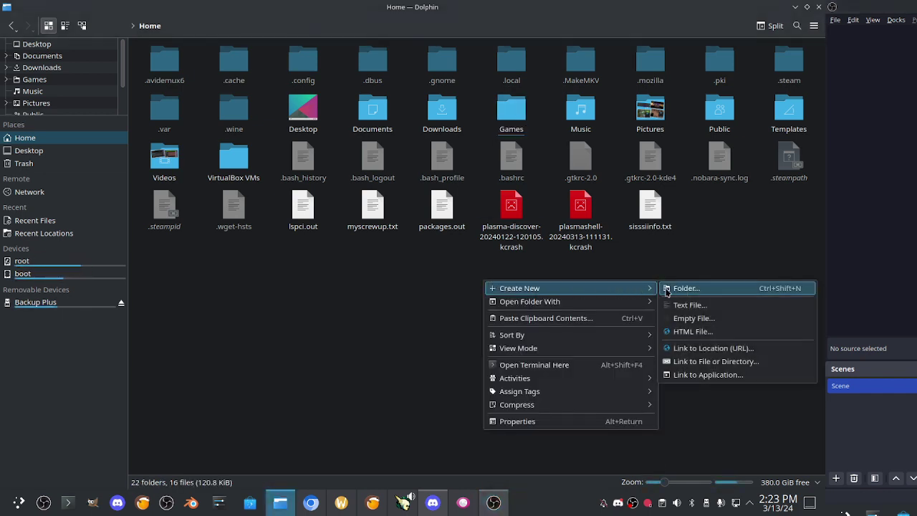
left_click(690, 289)
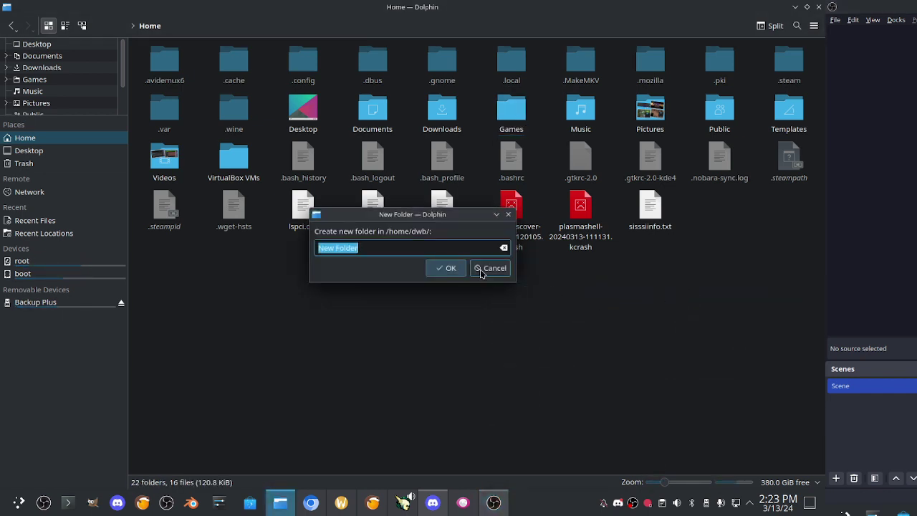
left_click(484, 268)
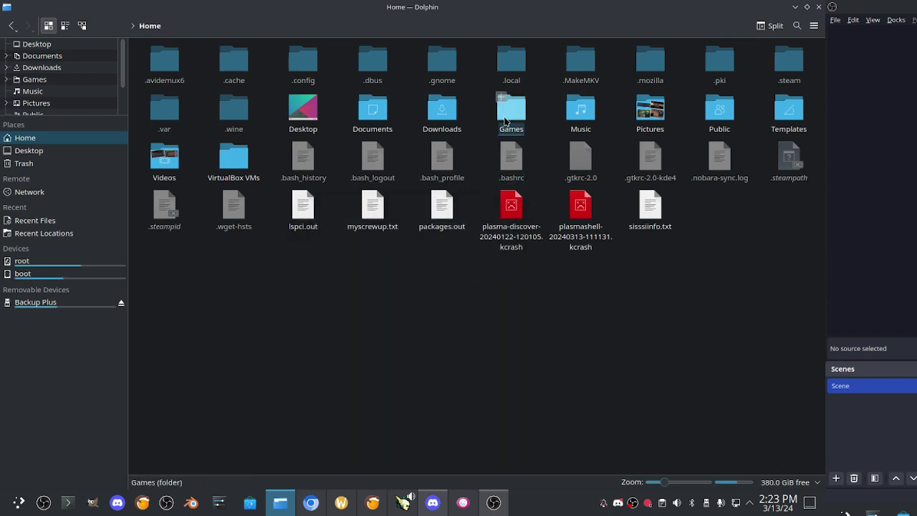
Step: Look through the Games folder and its game-related subfolder in the home directory
left_click(505, 122)
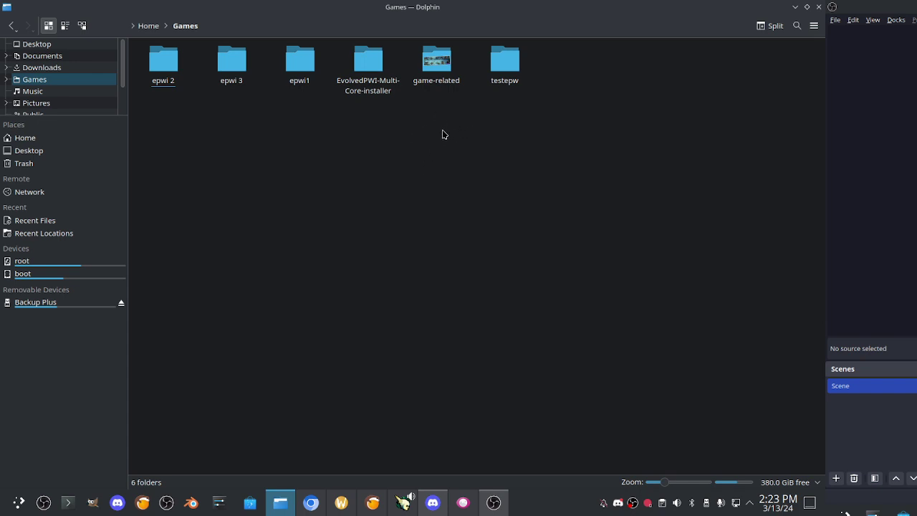
double_click(437, 66)
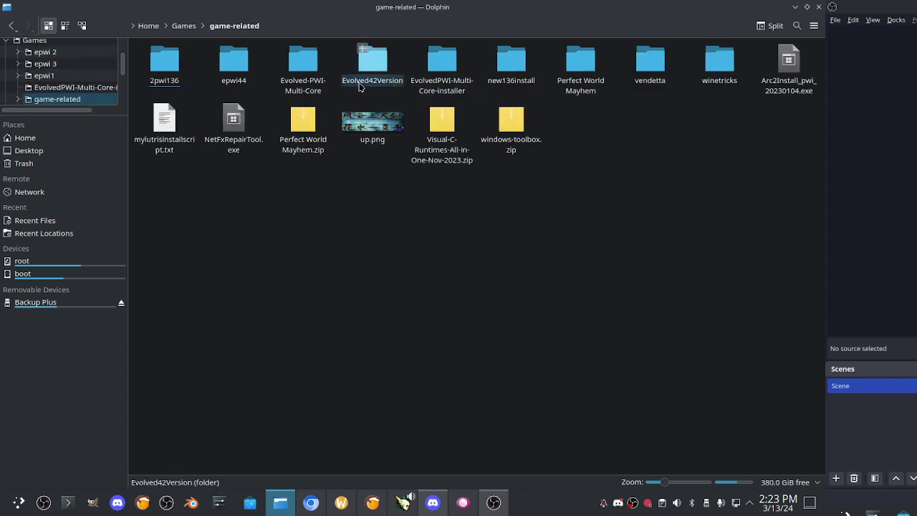
left_click(184, 27)
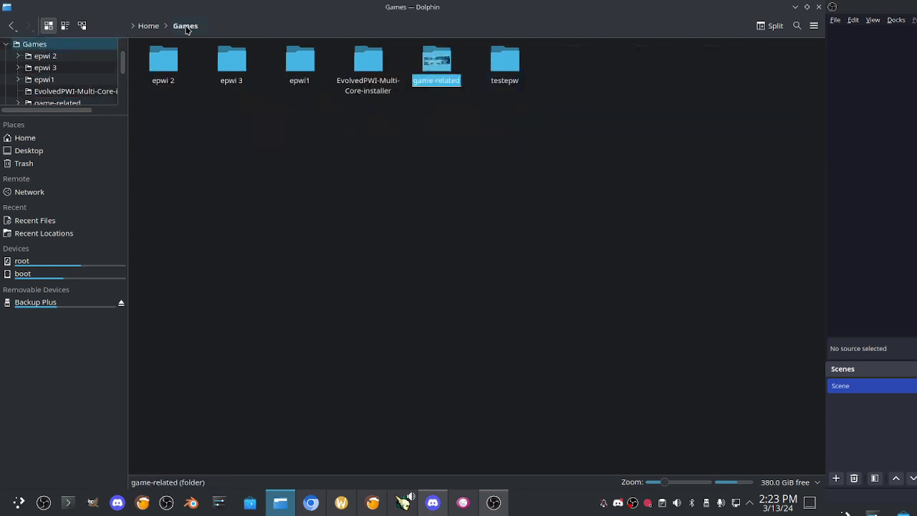
left_click(148, 26)
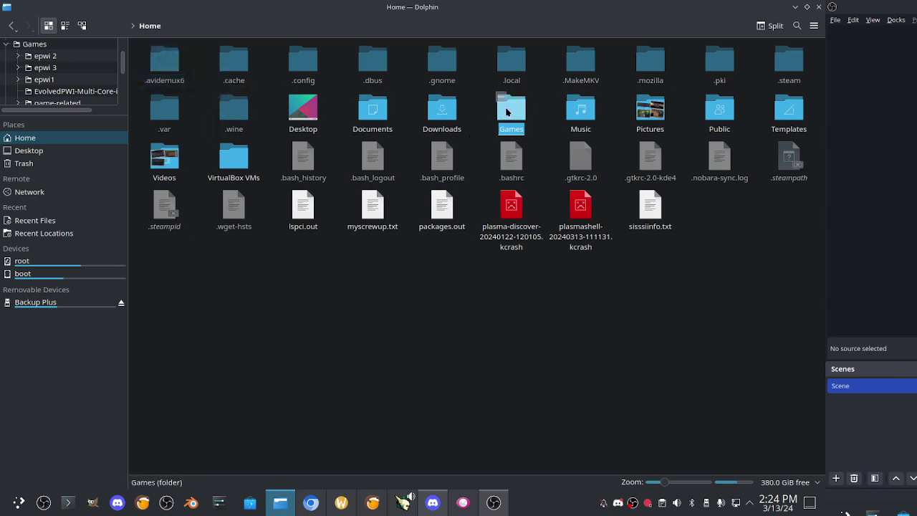
left_click(507, 111)
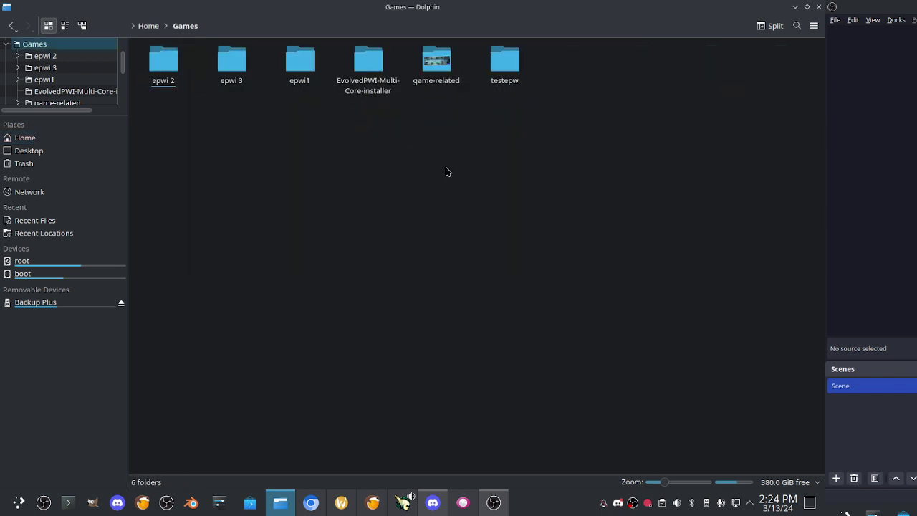
Step: Minimize the file manager, switch to Lutris and stop the running epwi1 game
left_click(796, 9)
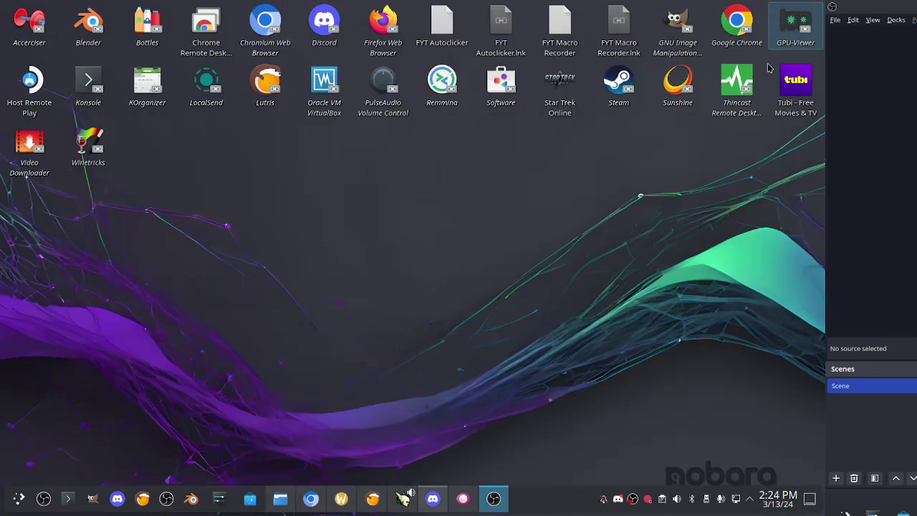
left_click(379, 499)
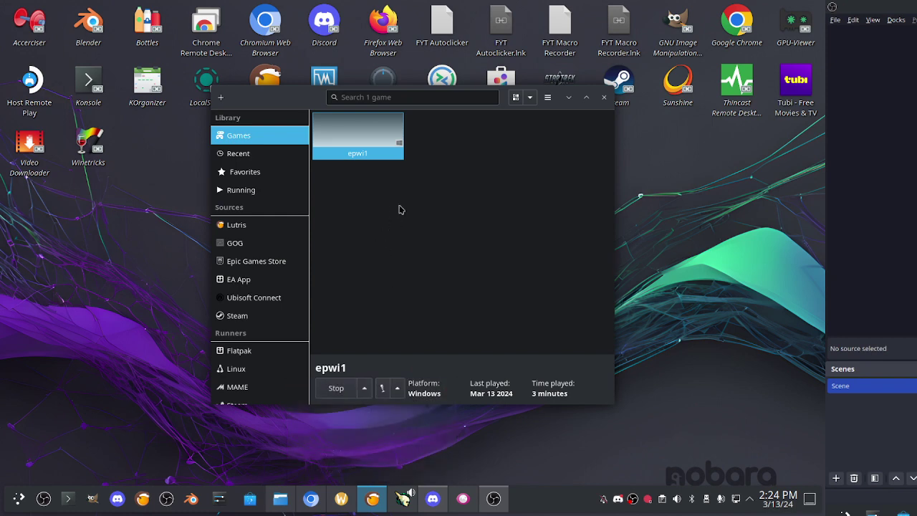
left_click(337, 389)
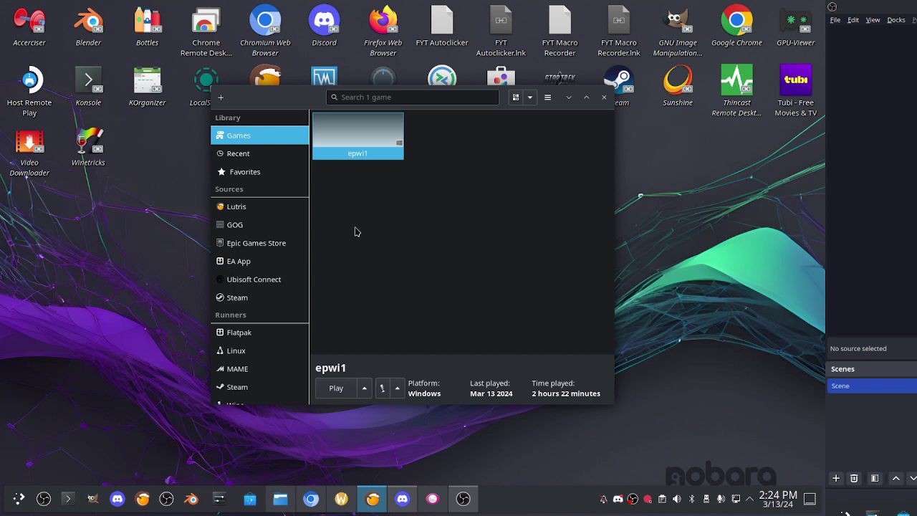
Step: Add a Windows game installed from an executable, named epwi2, keeping the default preset and installation directory without shortcuts
left_click(222, 101)
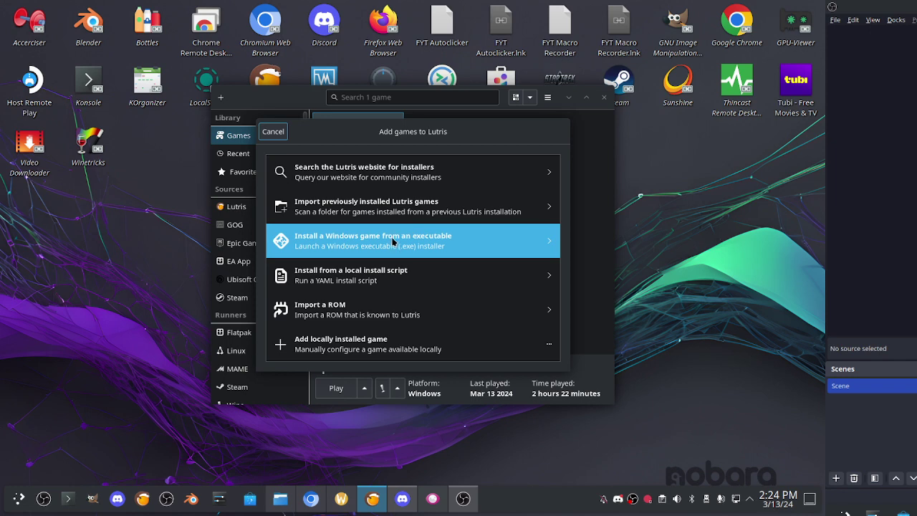
left_click(392, 242)
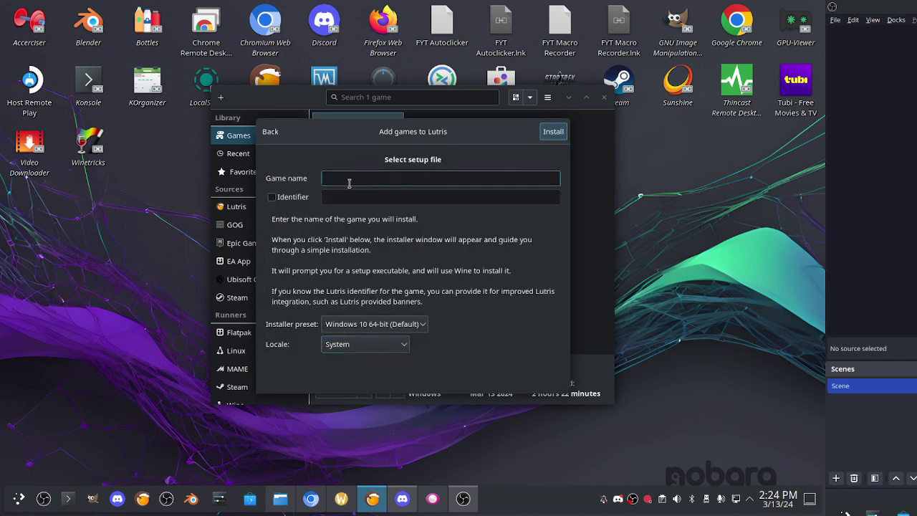
type("epwi2")
left_click(553, 131)
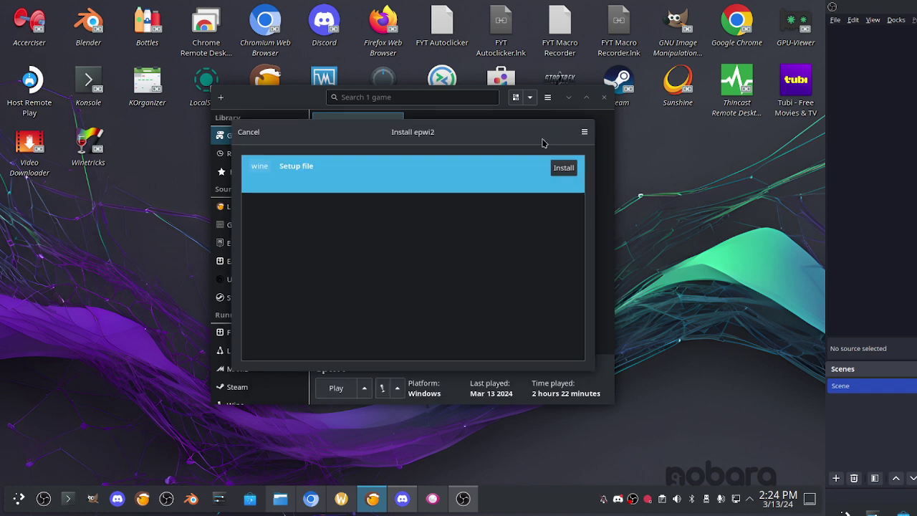
left_click(564, 172)
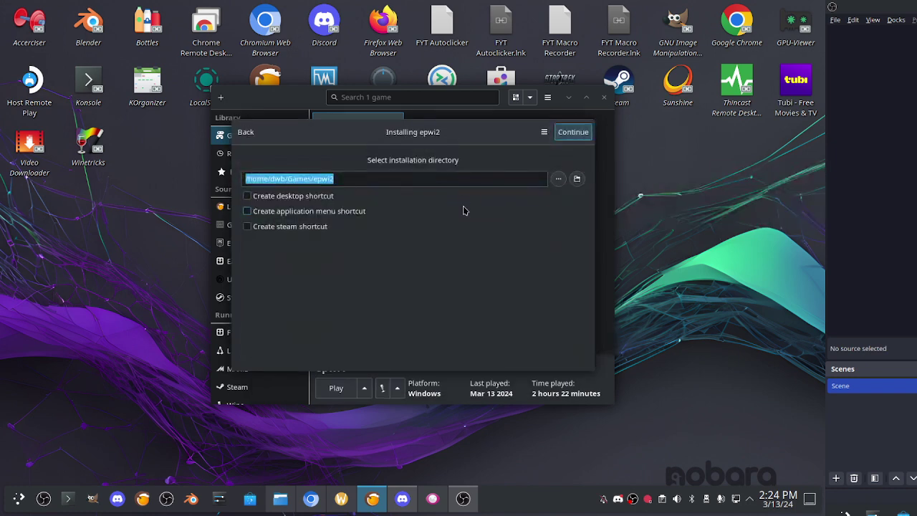
left_click(575, 136)
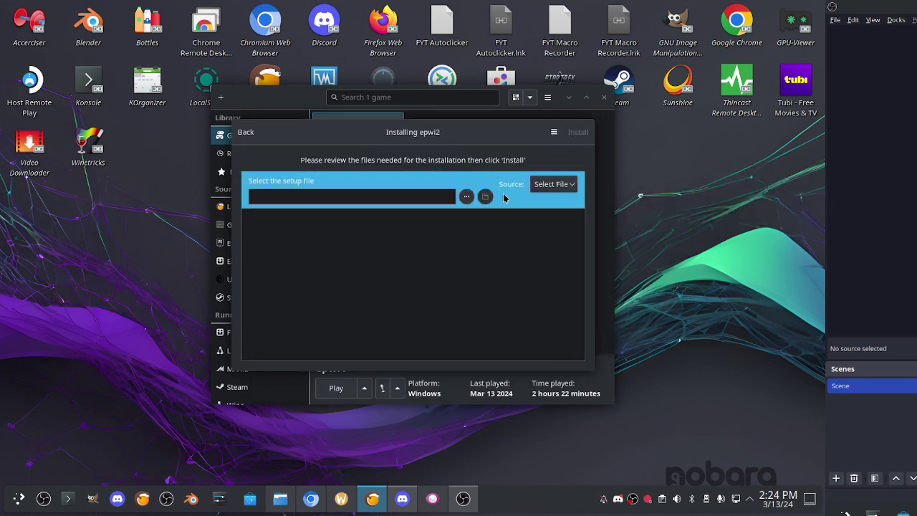
Step: Choose Evolved PWI.exe from Games/game-related/Evolved42Version/EvolvedPWI-Multi-Core as the setup file and start the installation
left_click(466, 197)
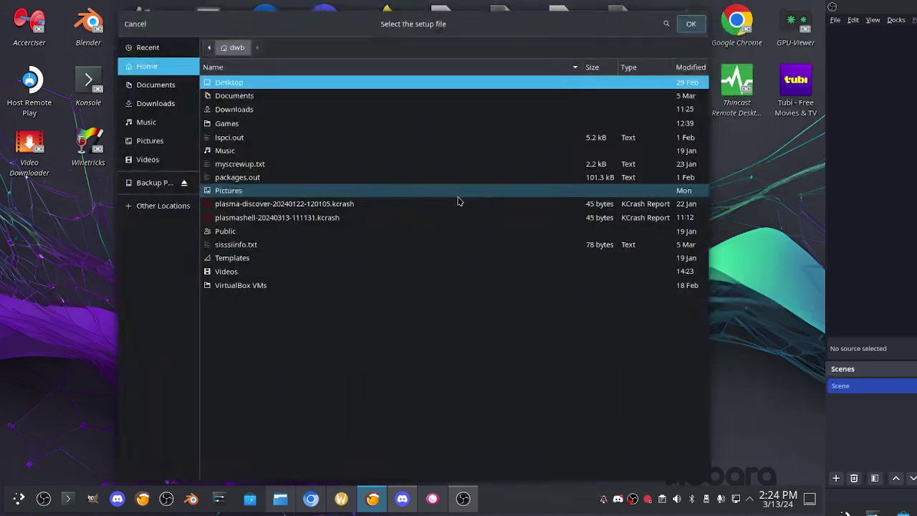
double_click(260, 129)
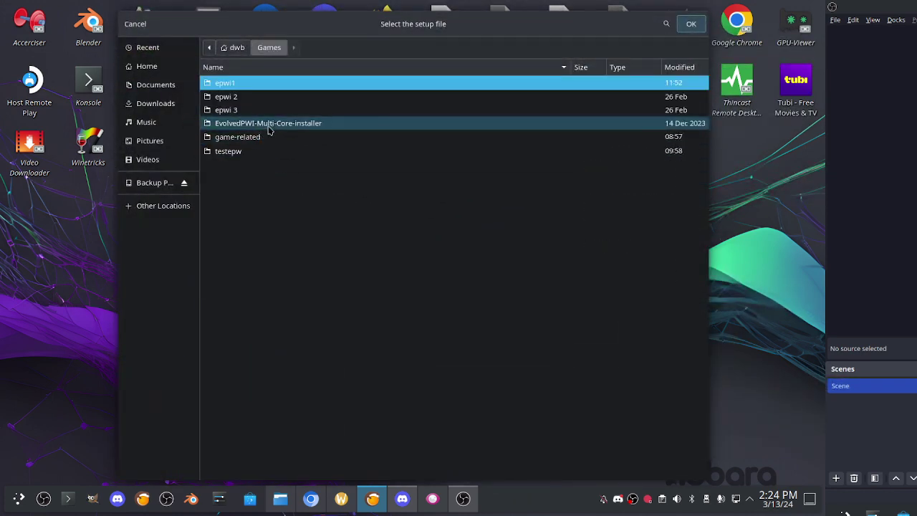
double_click(259, 138)
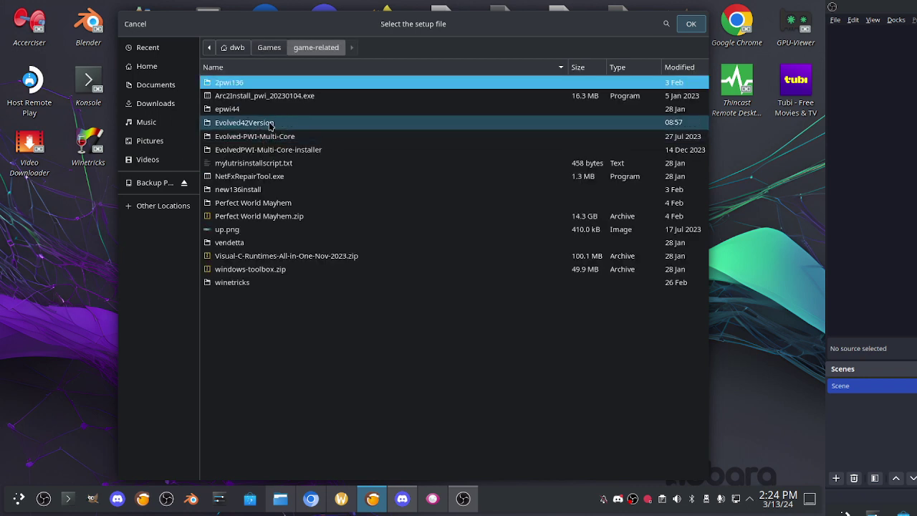
double_click(271, 125)
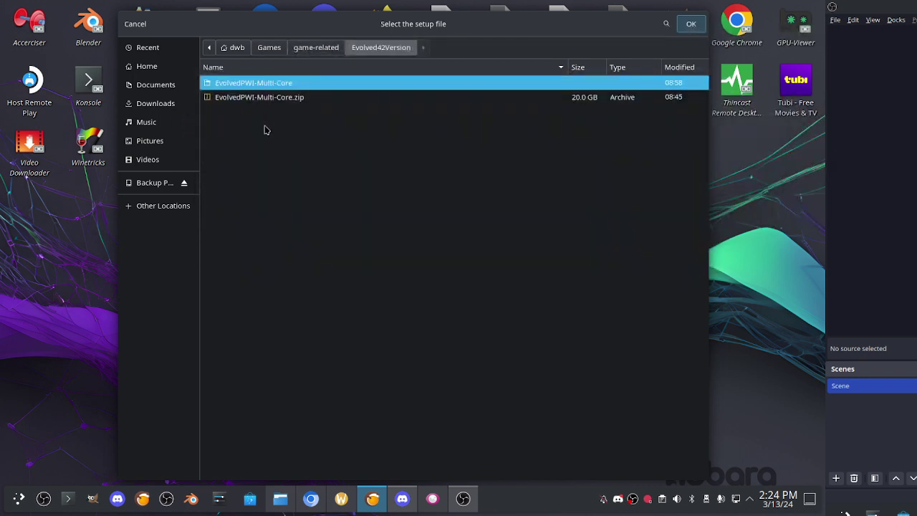
double_click(281, 84)
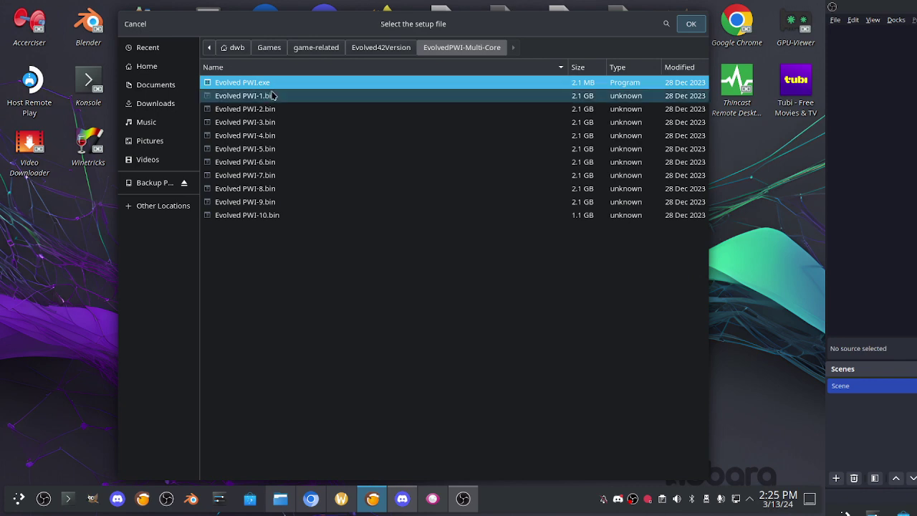
double_click(273, 84)
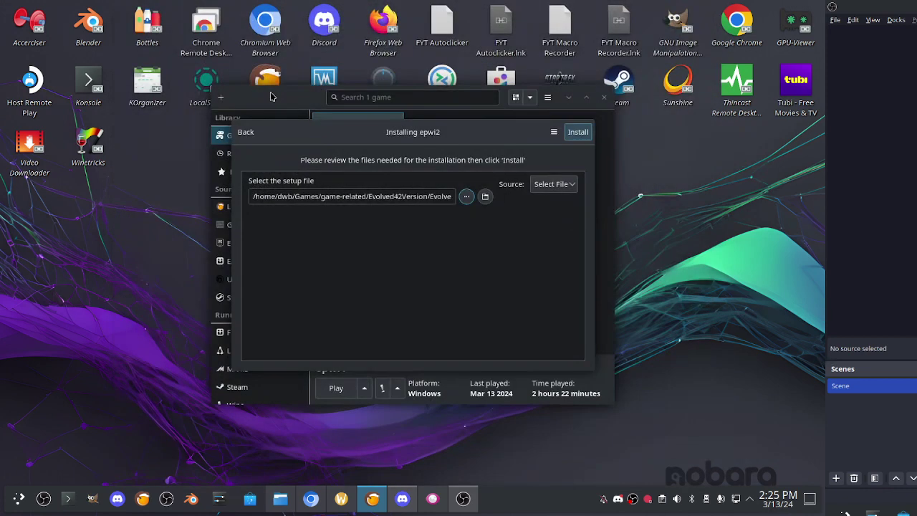
left_click(578, 132)
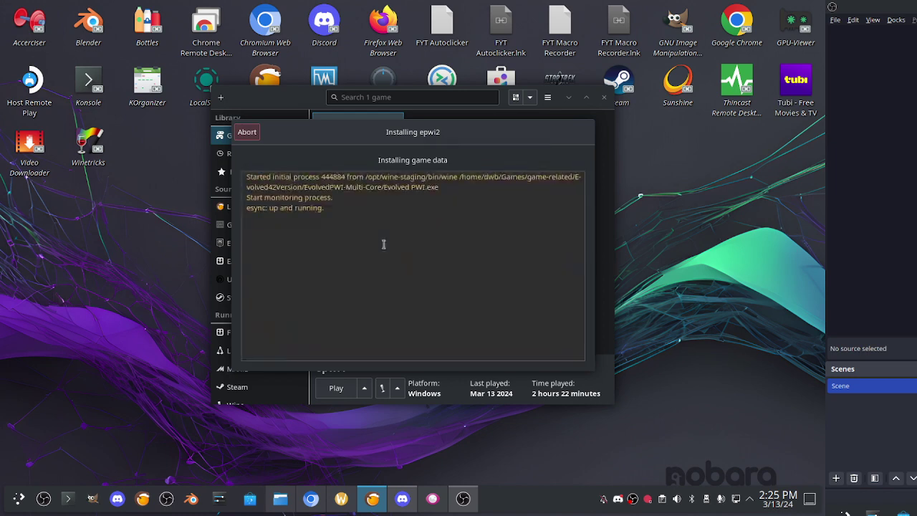
Step: Go through the Evolved PWI setup, keeping C:\Evolved-PWI-Multi-Core as destination, without a desktop shortcut, and start installing
left_click(430, 276)
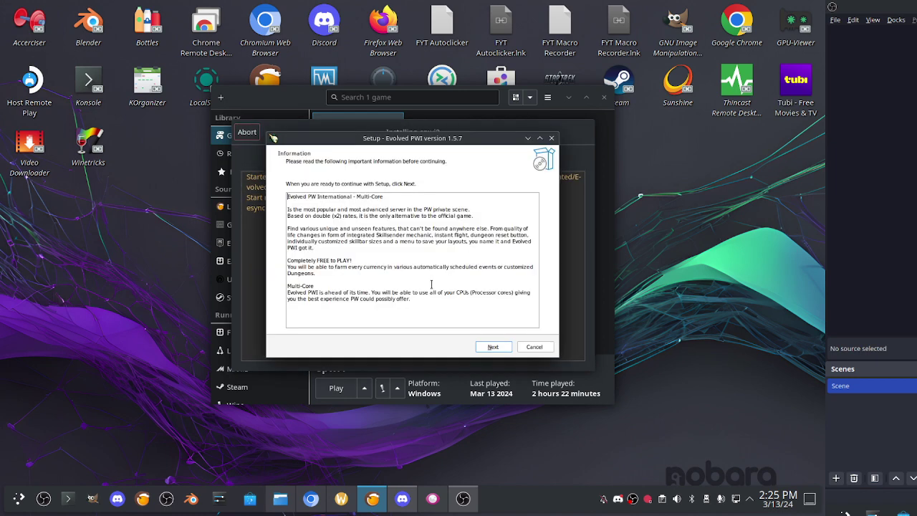
left_click(491, 347)
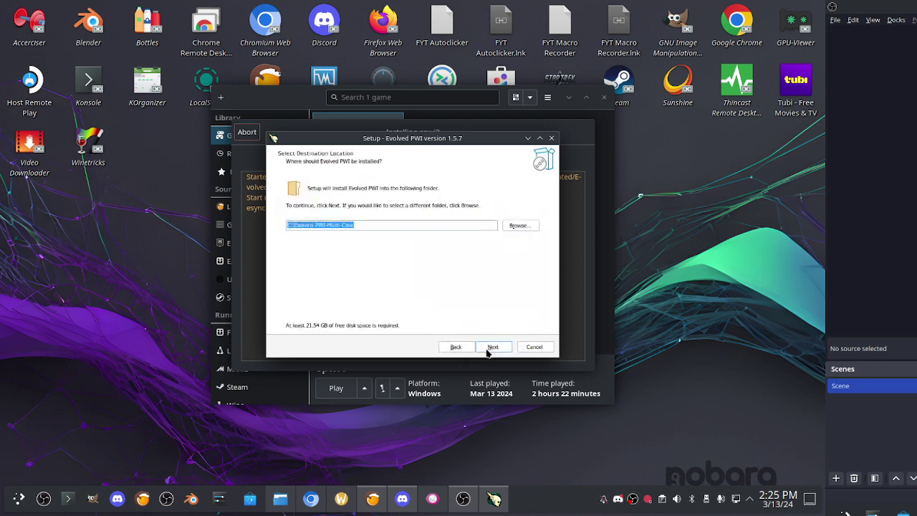
left_click(493, 347)
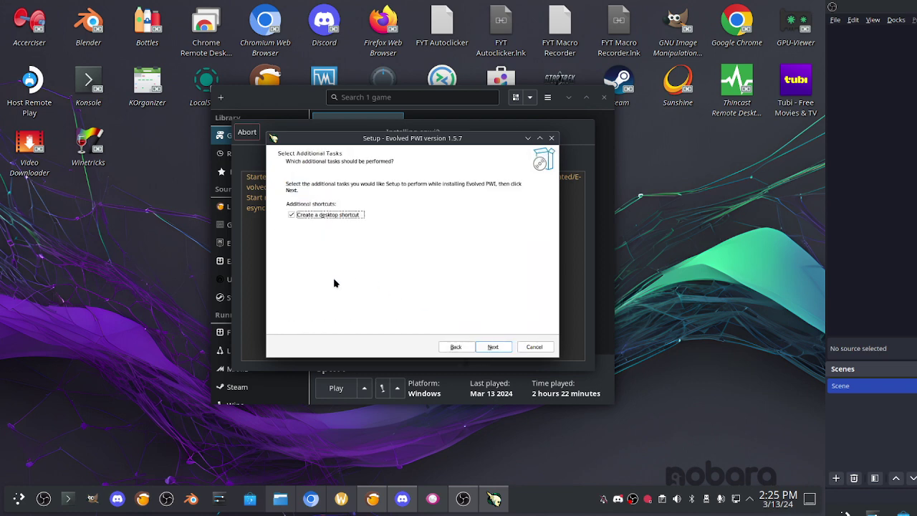
left_click(294, 218)
left_click(488, 347)
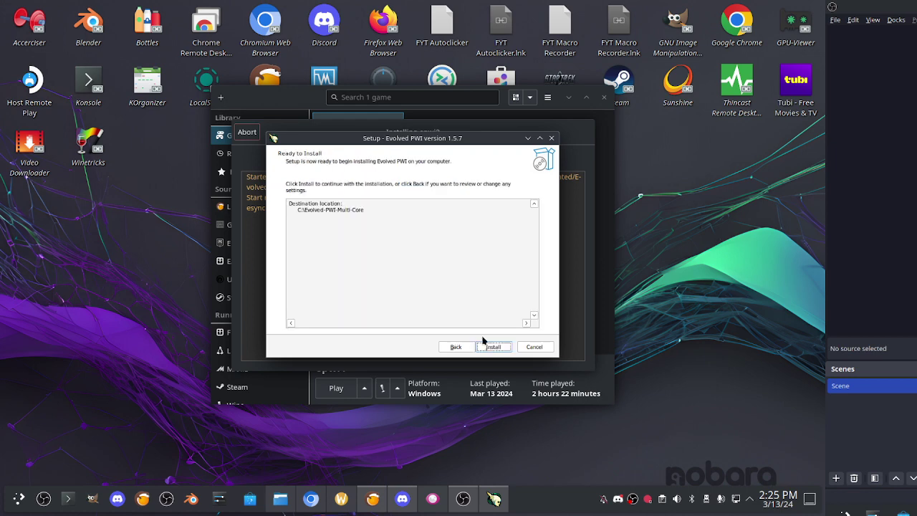
left_click(495, 347)
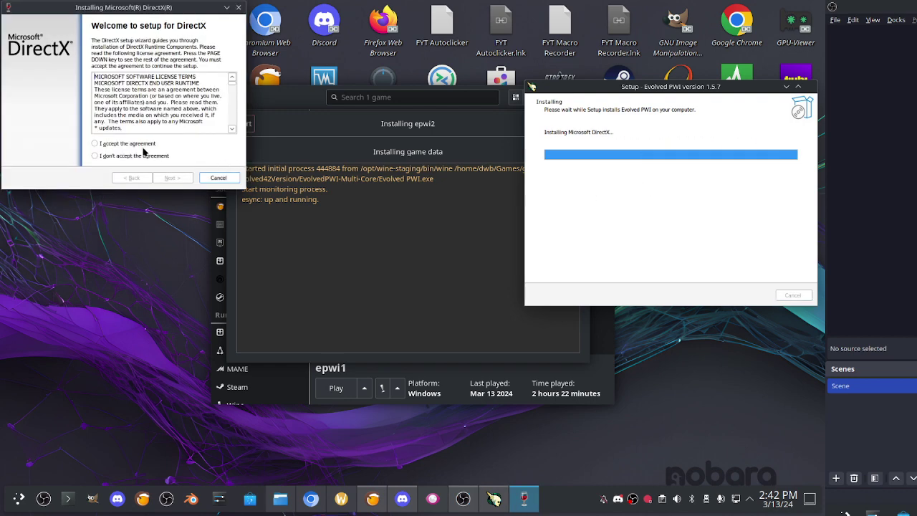
Step: Accept the DirectX license agreement and install the DirectX runtime components without the Bing Bar
left_click(101, 146)
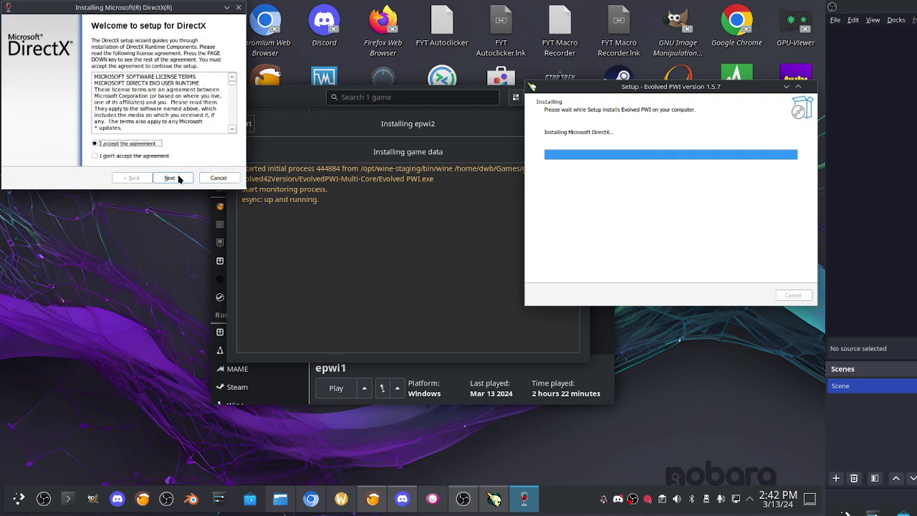
left_click(177, 178)
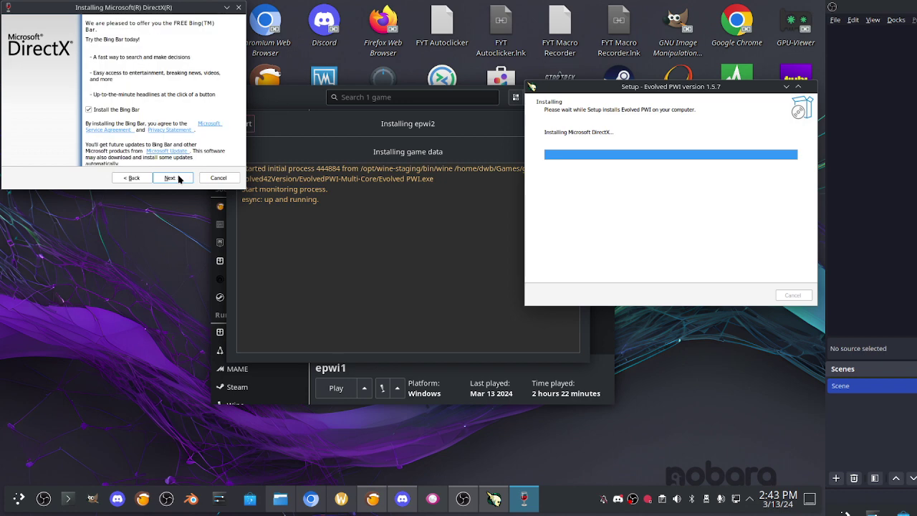
left_click(87, 110)
left_click(172, 178)
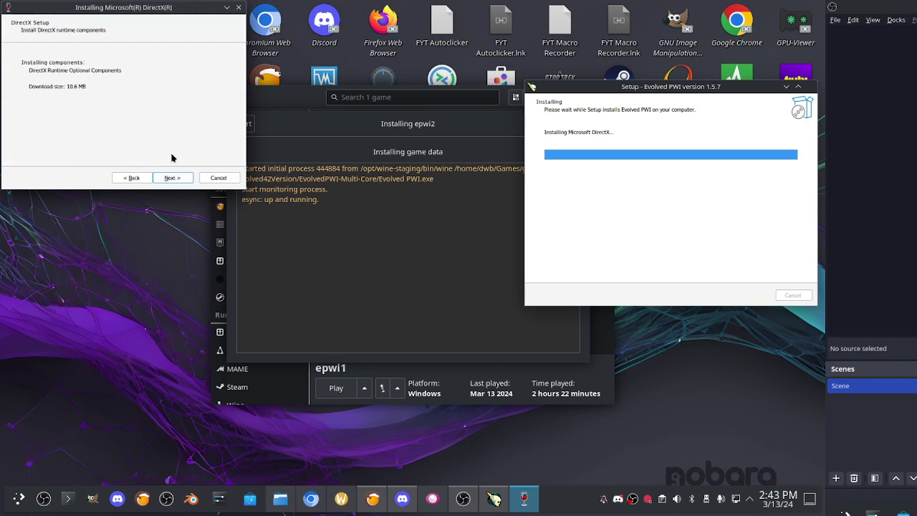
left_click(172, 177)
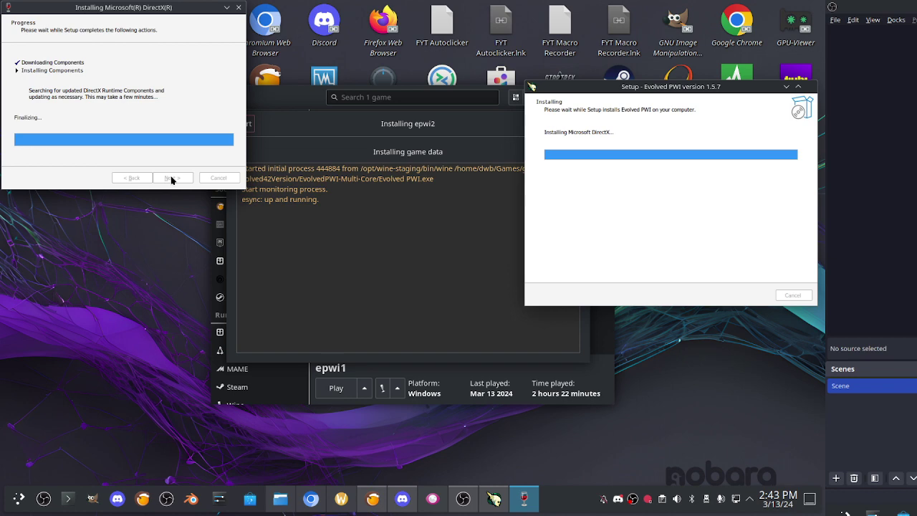
left_click(172, 179)
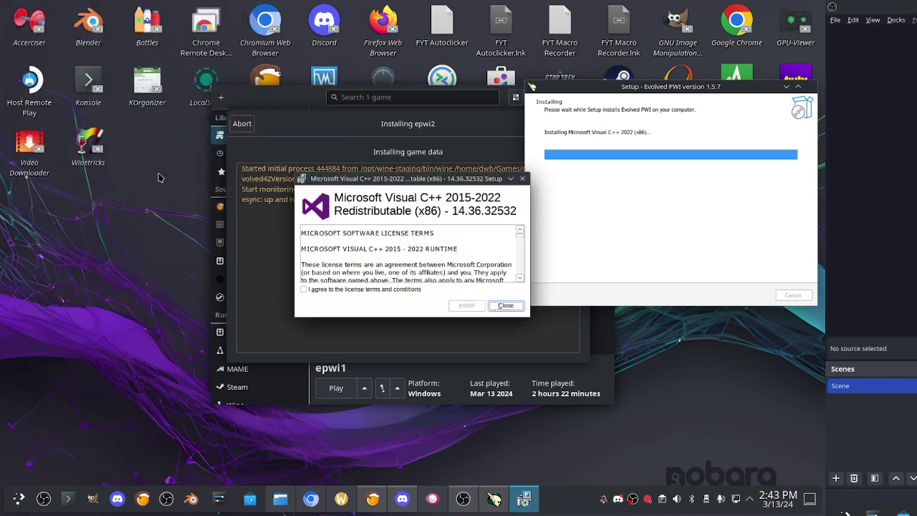
Step: Agree to the license terms and install the Microsoft Visual C++ 2015-2022 Redistributable, both x86 and x64
left_click(304, 289)
left_click(464, 305)
left_click(303, 288)
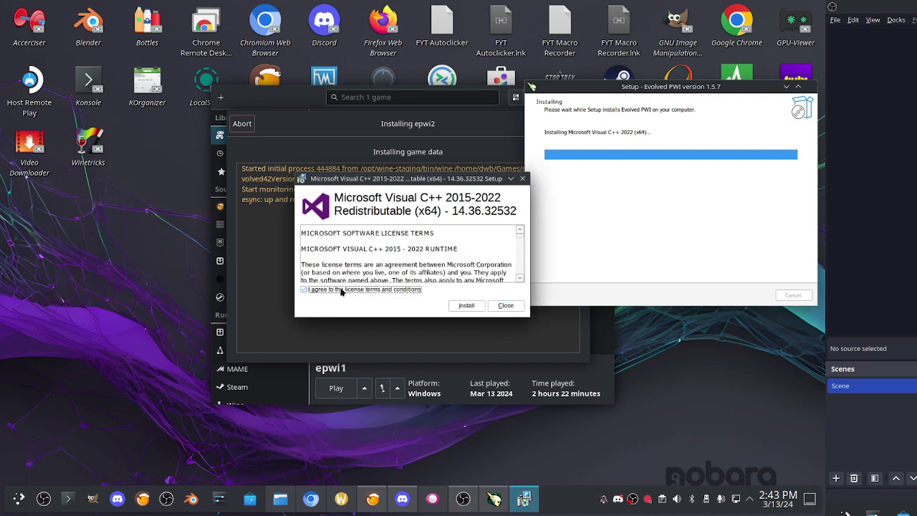
left_click(466, 305)
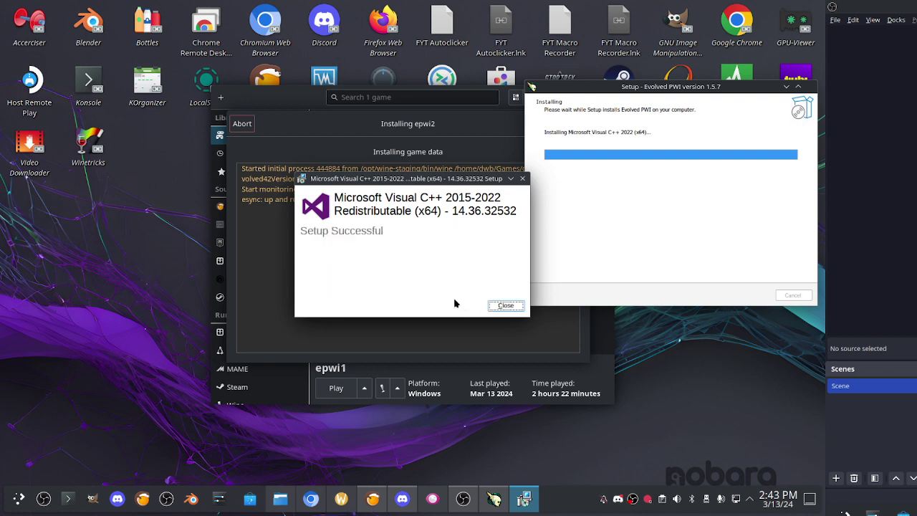
Step: Close the Visual C++ installer, finish the Evolved PWI setup without launching the game, and close the completed epwi2 installation
left_click(498, 305)
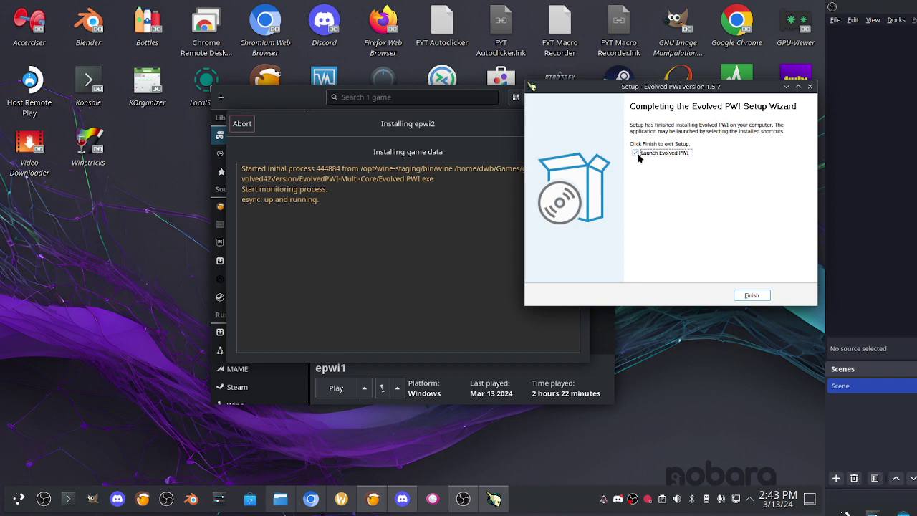
left_click(751, 295)
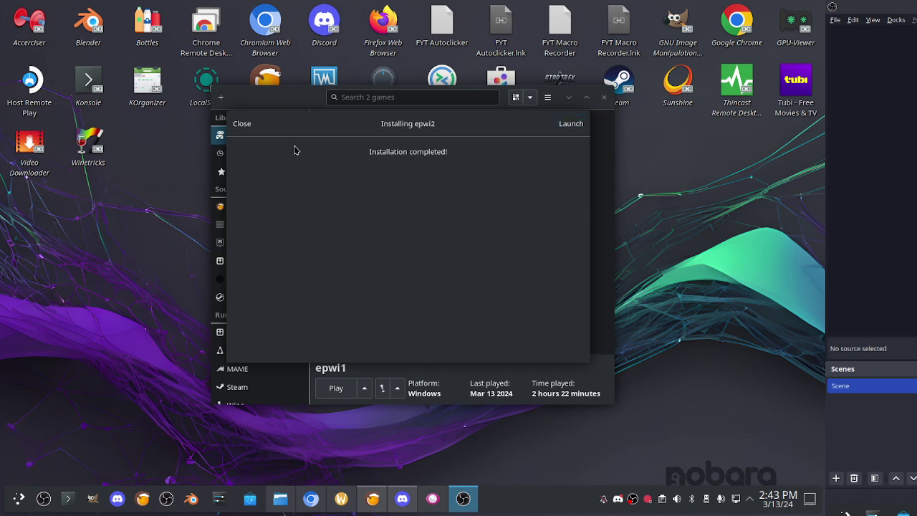
left_click(244, 124)
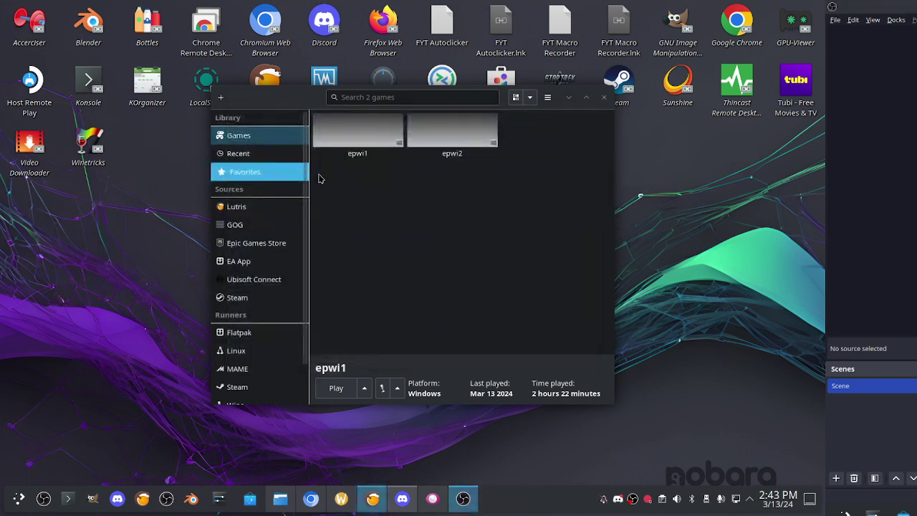
Step: Open the configuration of epwi2 and clear the executable path in its game options
left_click(453, 136)
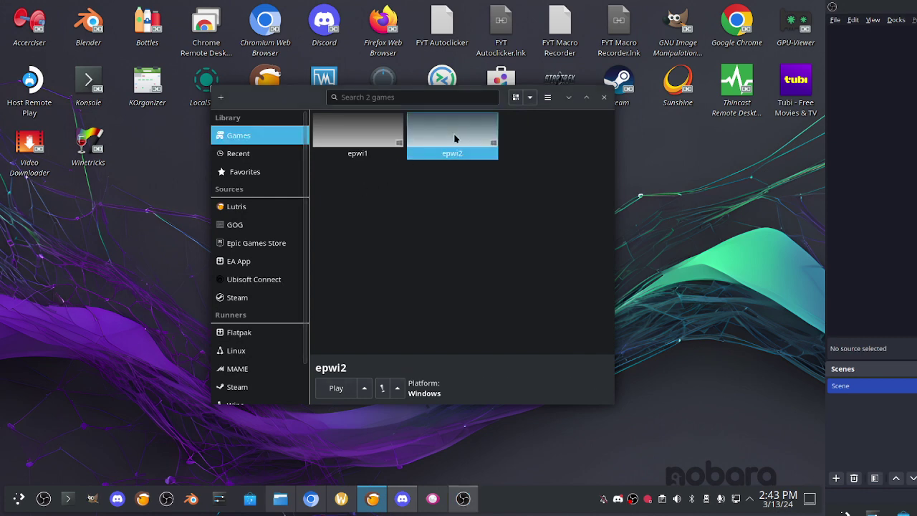
left_click(364, 387)
left_click(353, 336)
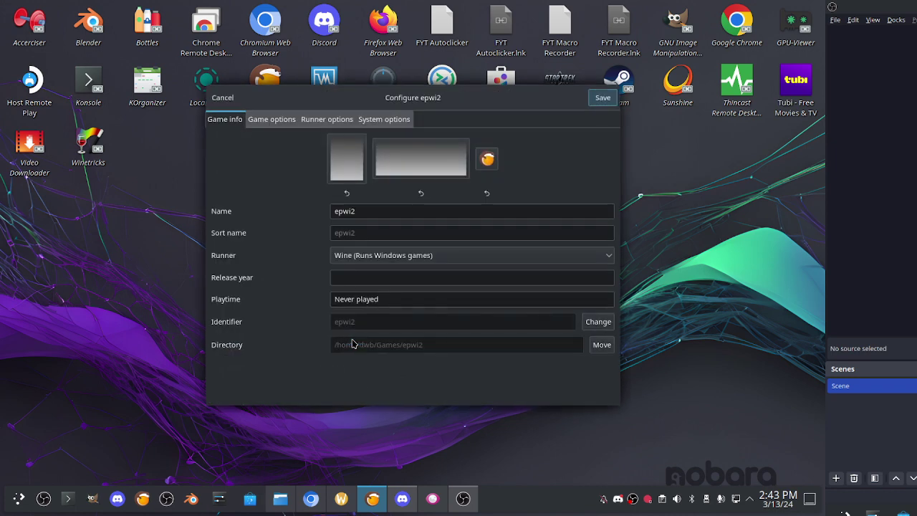
left_click(320, 121)
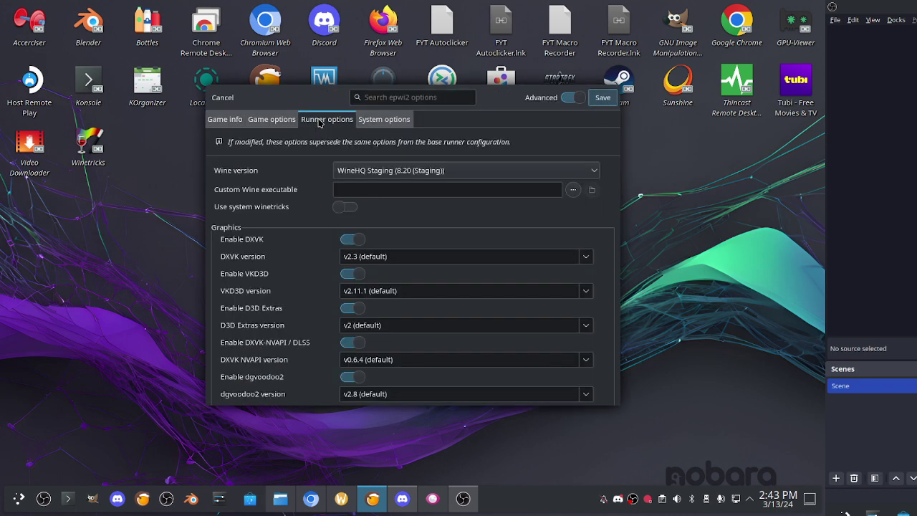
left_click(279, 120)
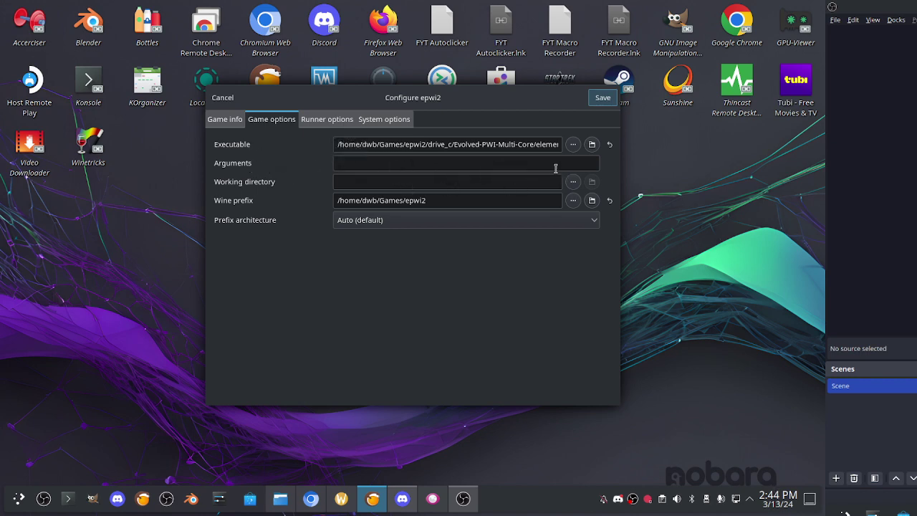
left_click(610, 146)
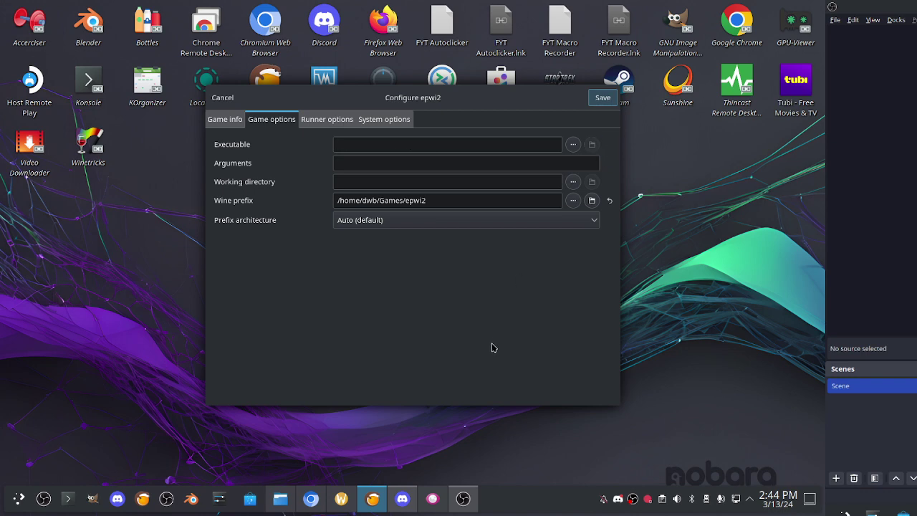
Step: In the file manager, copy the location of ElementClient_64.exe from Games/epwi2/drive_c/Evolved-PWI-Multi-Core/element
left_click(281, 499)
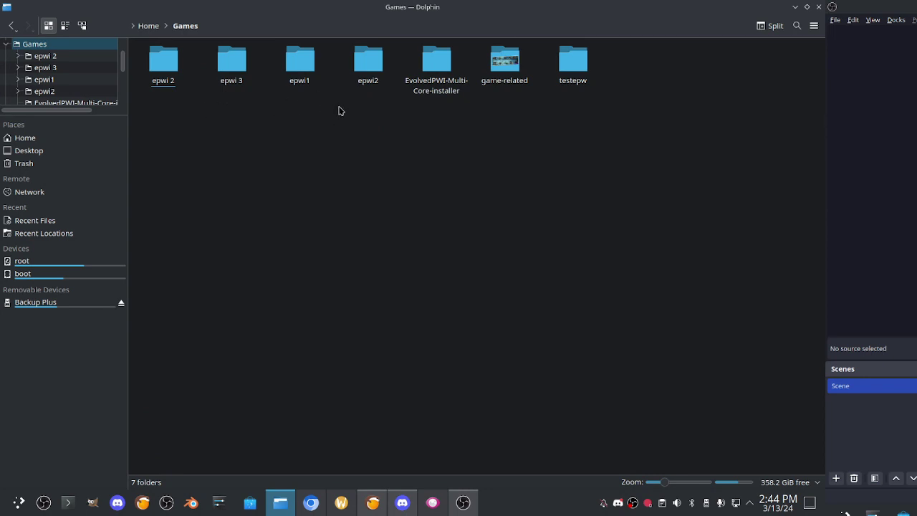
left_click(376, 68)
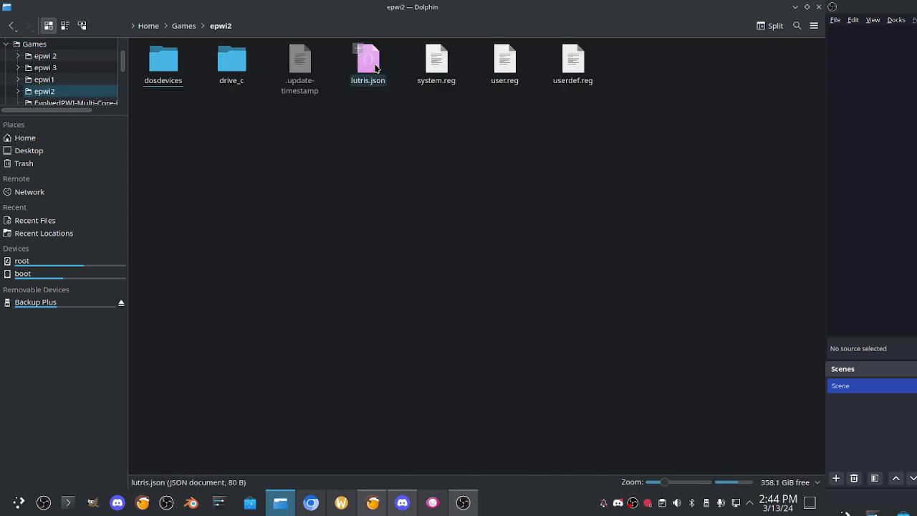
left_click(230, 75)
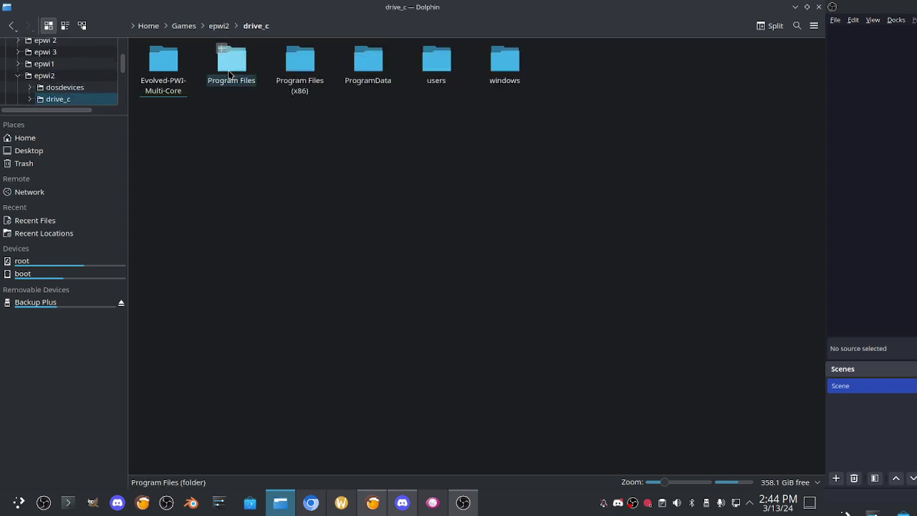
left_click(170, 69)
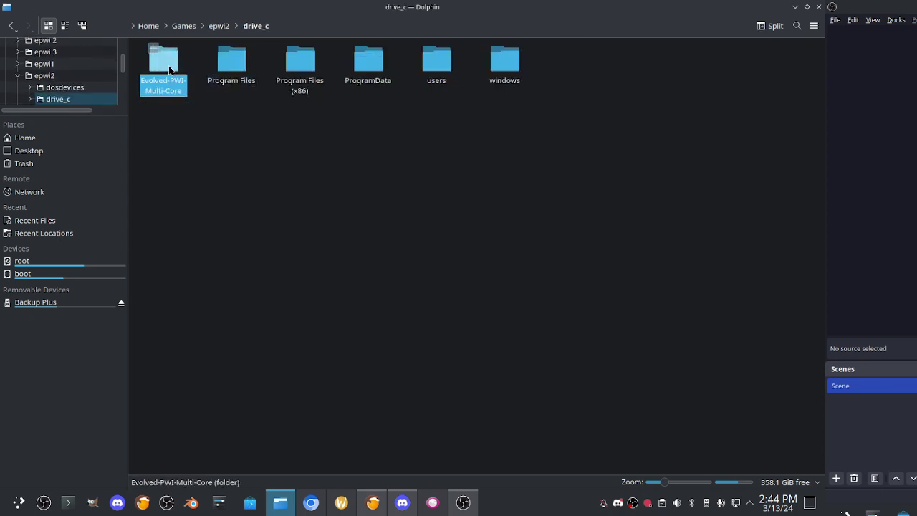
double_click(170, 70)
double_click(242, 68)
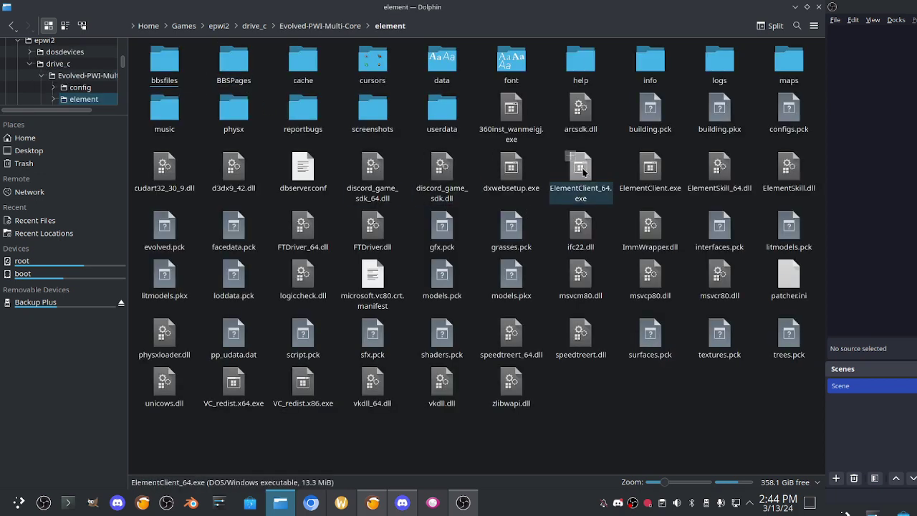
right_click(583, 172)
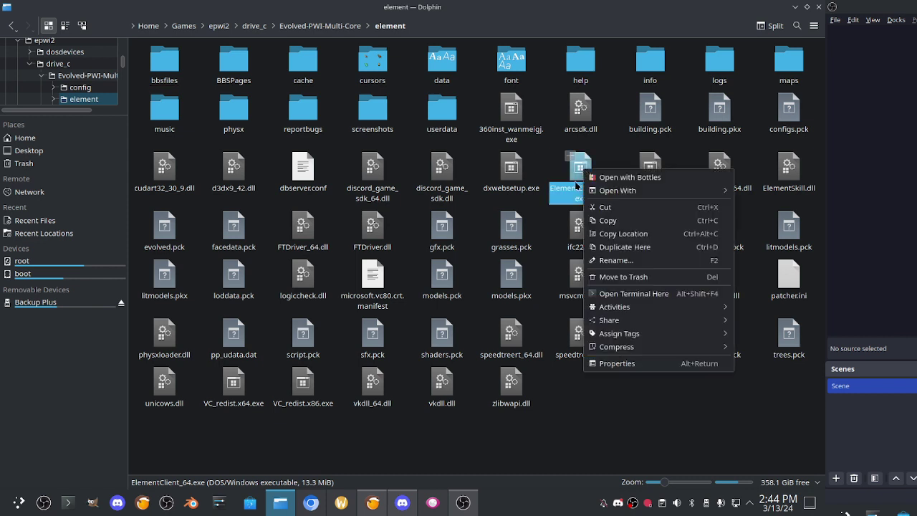
left_click(610, 233)
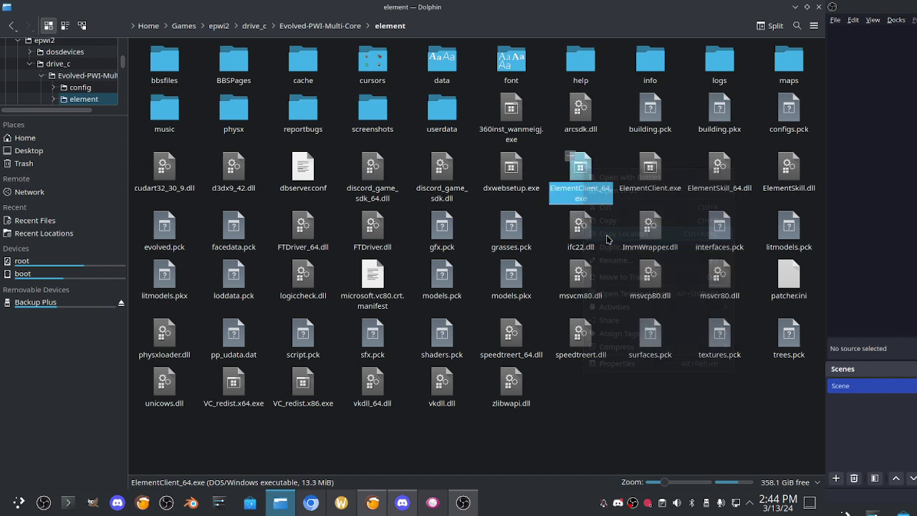
left_click(794, 7)
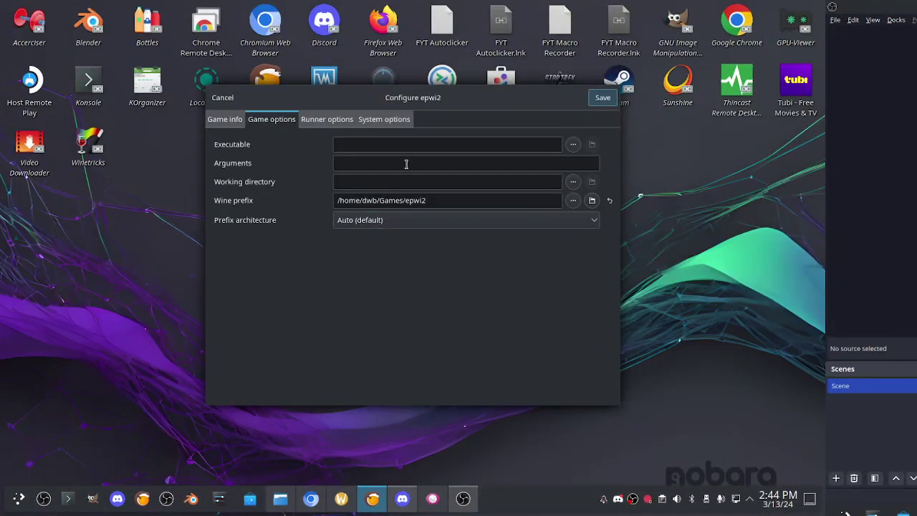
Step: Paste the copied ElementClient_64.exe path as the game's executable
left_click(361, 147)
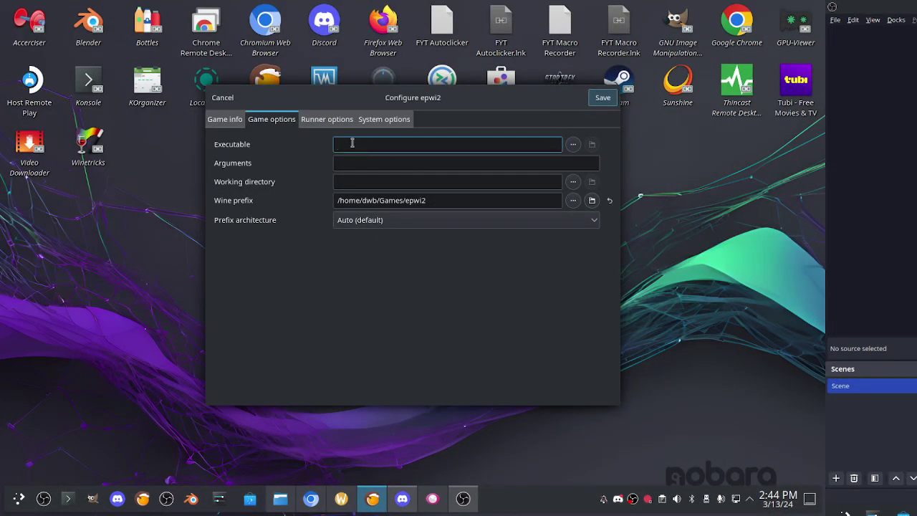
right_click(352, 142)
left_click(378, 177)
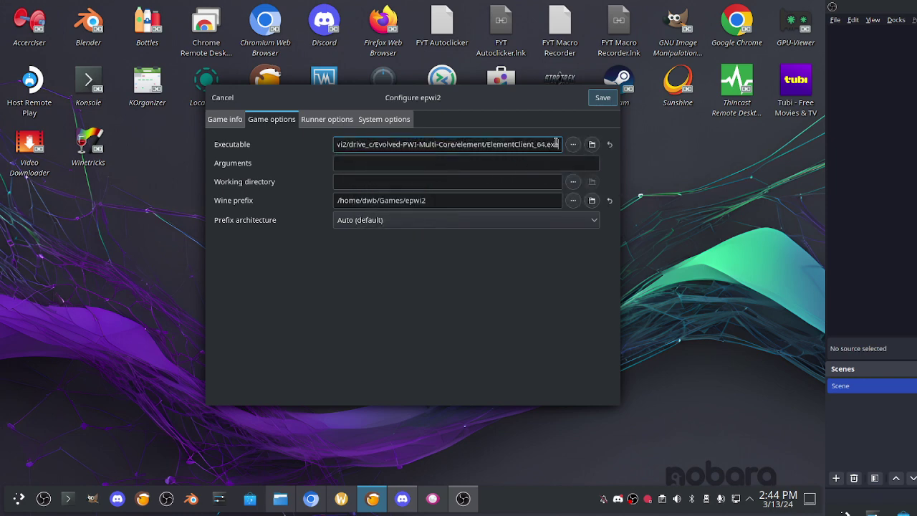
Step: Set the working directory to the copied path shortened to end at epwi2/drive_c/Evolved-PWI-Multi-Core/element
left_click(362, 184)
right_click(359, 182)
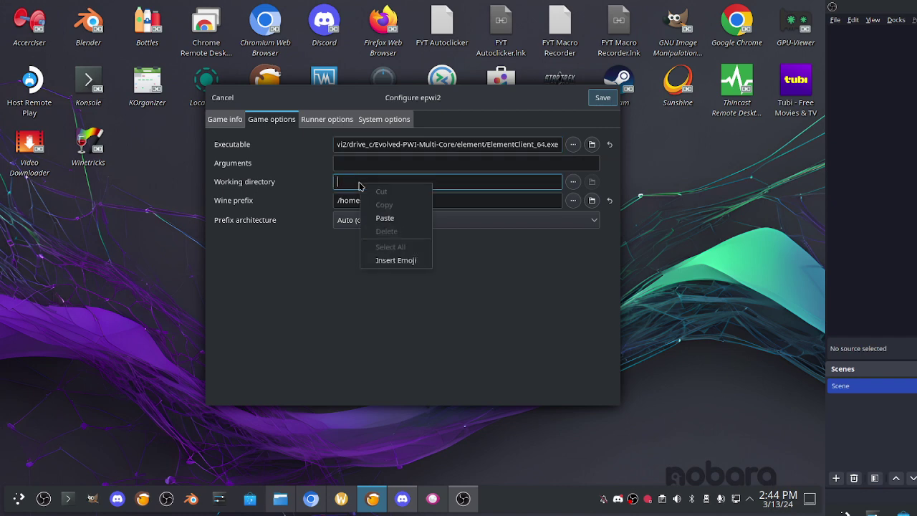
left_click(369, 222)
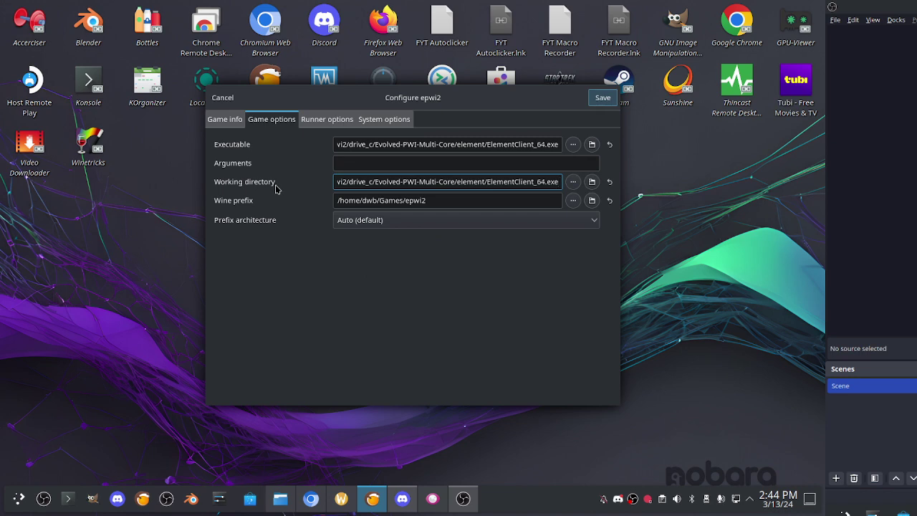
left_click(485, 181)
key("Delete")
key("Delete")
key("Delete")
key("Delete")
key("Delete")
key("Delete")
key("Delete")
key("Delete")
key("Delete")
key("Delete")
key("Delete")
key("Delete")
key("Delete")
key("Delete")
key("Delete")
key("Delete")
key("Delete")
key("Delete")
key("Delete")
key("Delete")
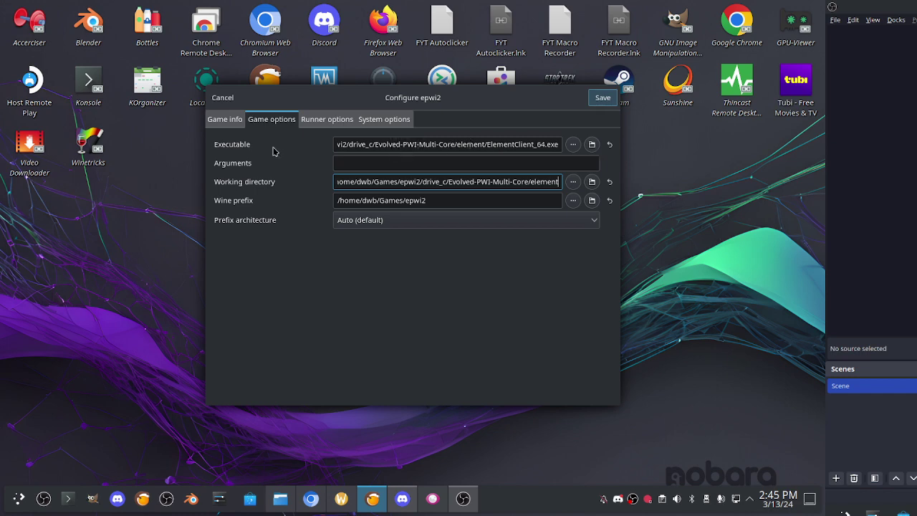
left_click(487, 142)
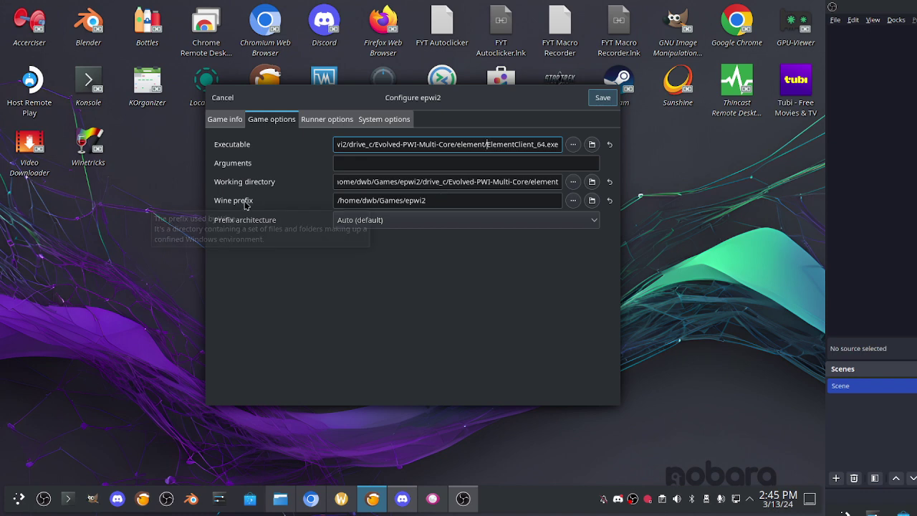
Step: Replace the Wine prefix with the copied path shortened to end at Games/epwi2/drive_c, and save the epwi2 configuration
left_click(444, 201)
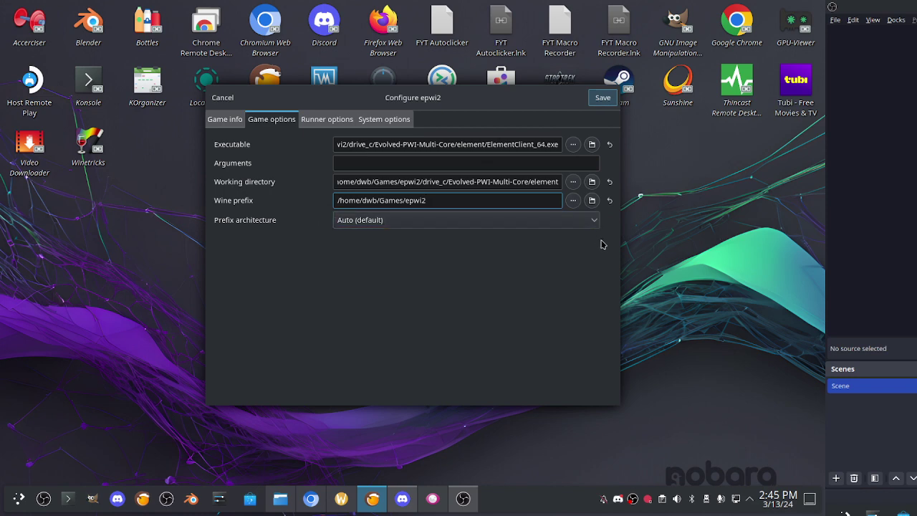
left_click(609, 201)
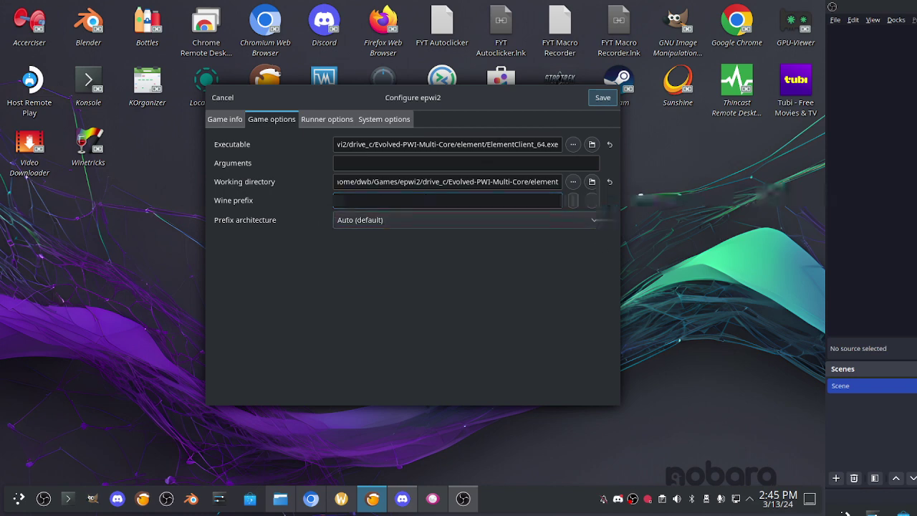
right_click(376, 202)
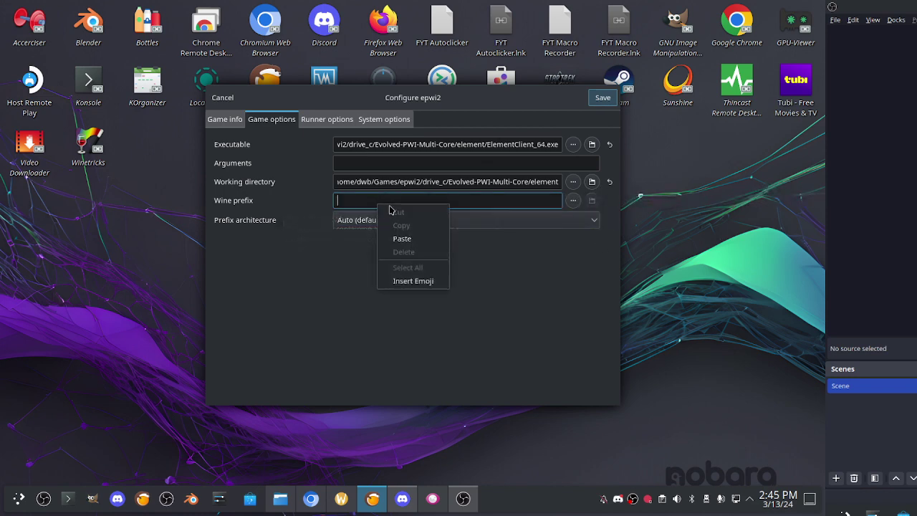
left_click(411, 245)
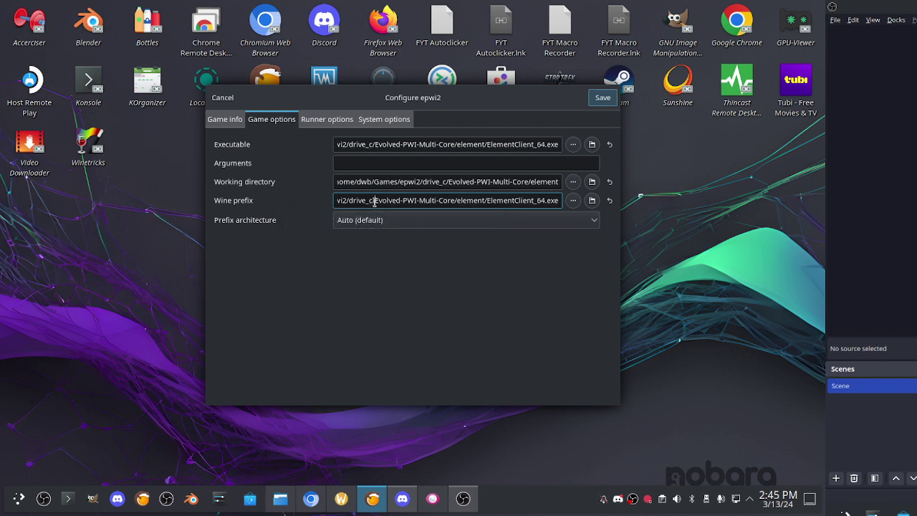
left_click(374, 202)
key("Delete")
key("Delete")
key("Delete")
key("Delete")
key("Delete")
key("Delete")
key("Delete")
key("Delete")
key("Delete")
key("Delete")
key("Delete")
key("Delete")
key("Delete")
key("Delete")
key("Delete")
key("Delete")
key("Delete")
key("Delete")
key("Delete")
key("Delete")
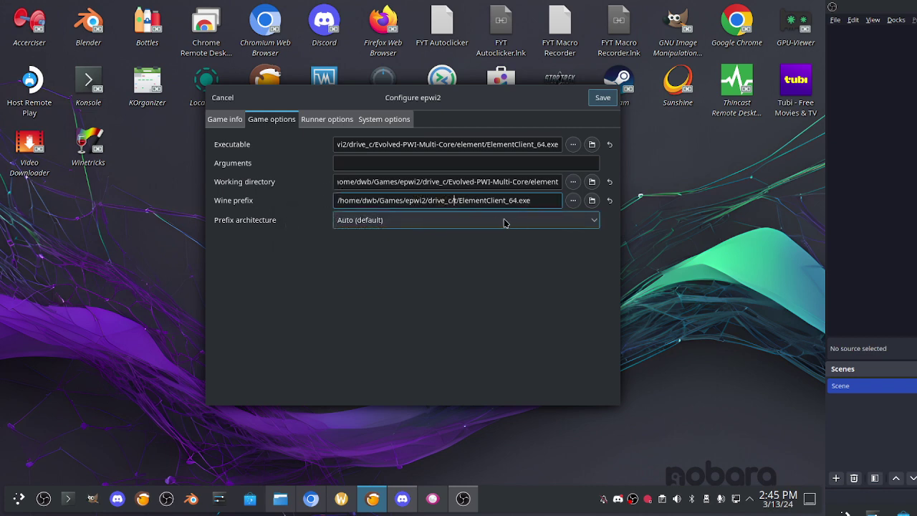
key("Delete")
key("Delete")
key("Delete")
key("Delete")
key("Delete")
key("Delete")
key("Delete")
key("Delete")
key("Delete")
key("Delete")
key("Delete")
key("Delete")
key("Delete")
key("Delete")
key("Delete")
key("Delete")
key("Delete")
key("Delete")
key("Delete")
key("Delete")
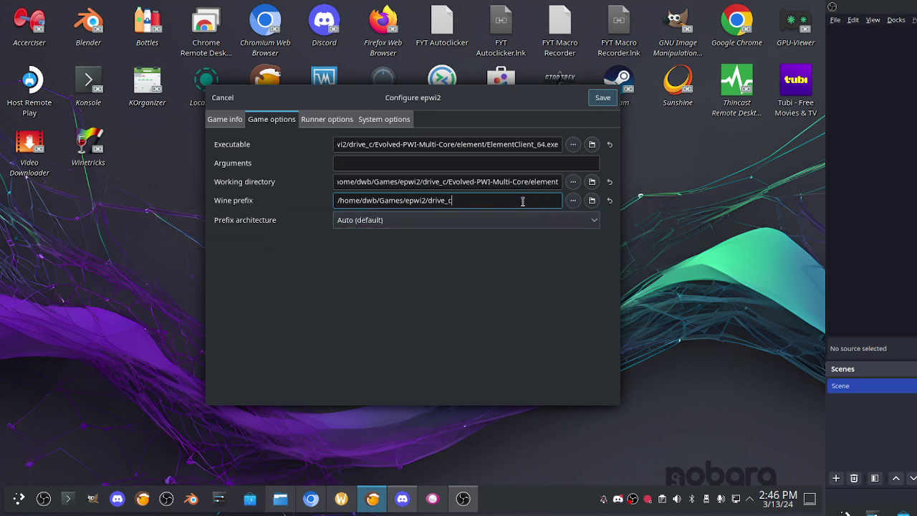
left_click(477, 182)
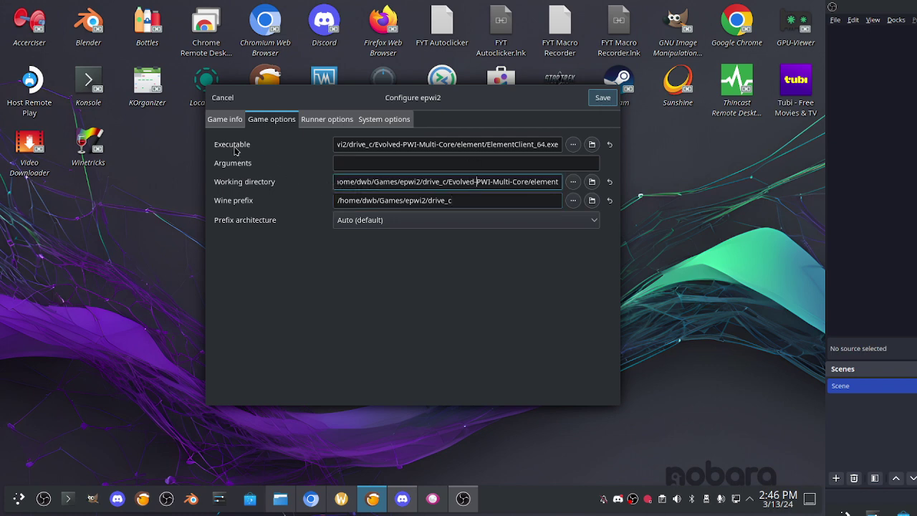
left_click(601, 100)
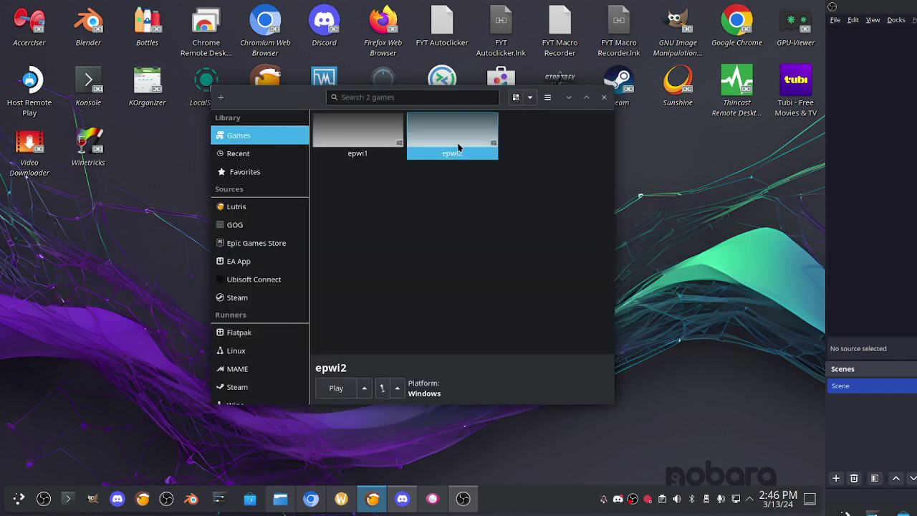
Step: Launch epwi2, decline the automatic client update, and move the patcher window fully into view
left_click(342, 393)
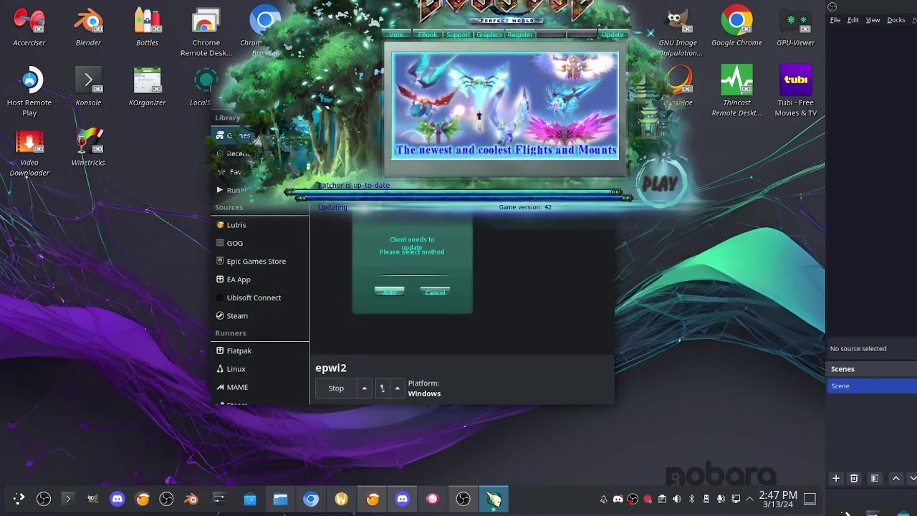
left_click(439, 292)
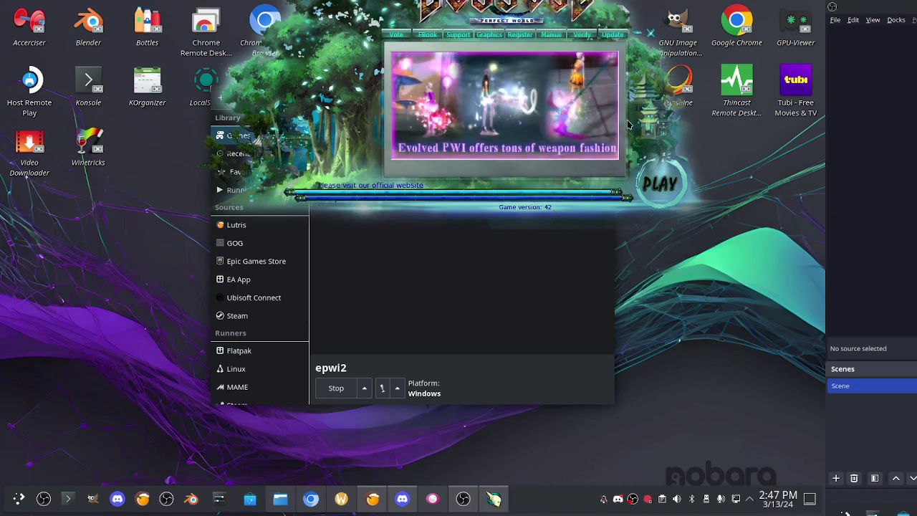
left_click_drag(632, 115, 615, 240)
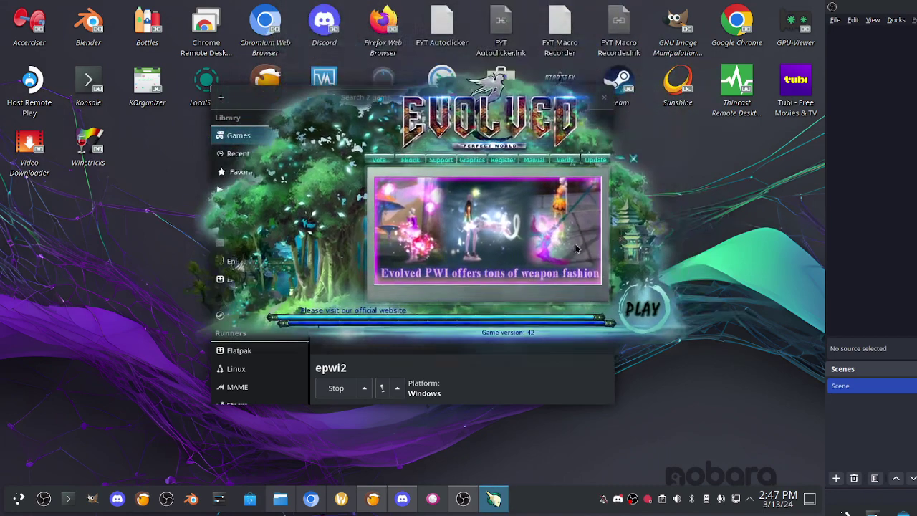
Step: Manually update the client with the ec_patch_42-49.cup patch file from the home Downloads folder, and acknowledge its completion
left_click(534, 161)
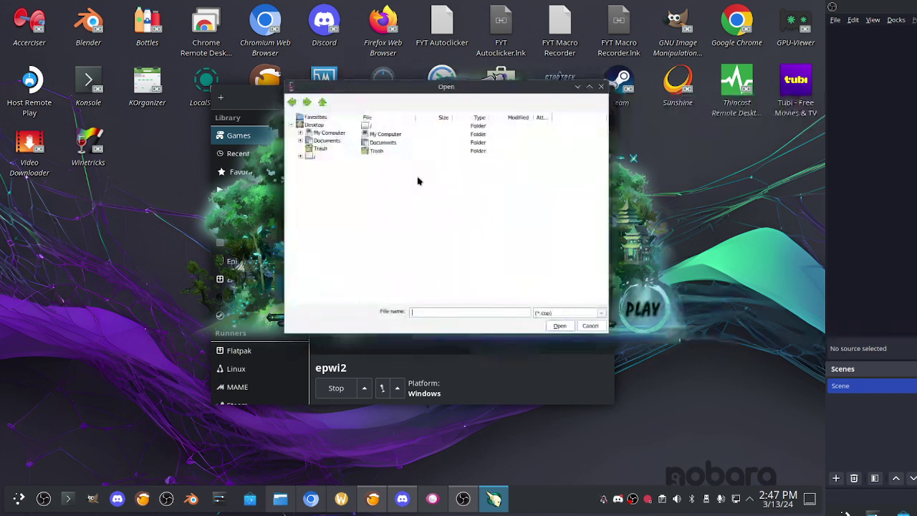
double_click(375, 128)
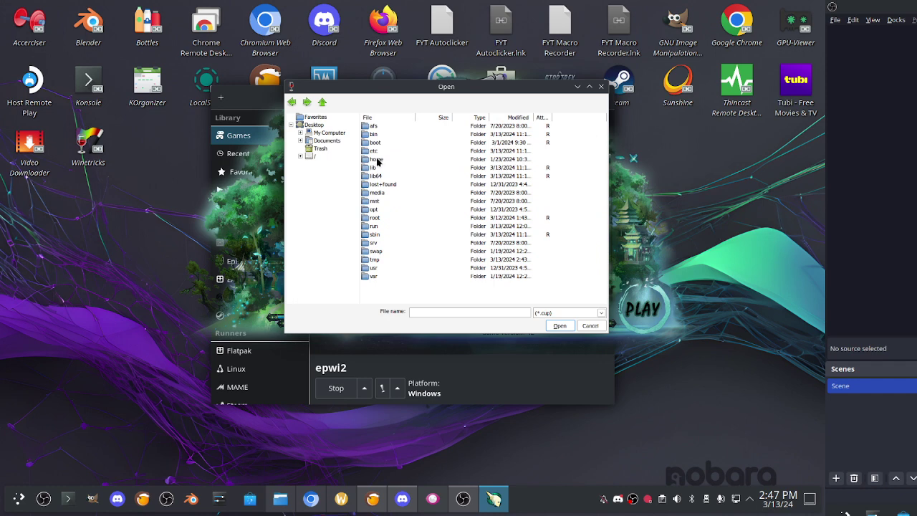
double_click(377, 158)
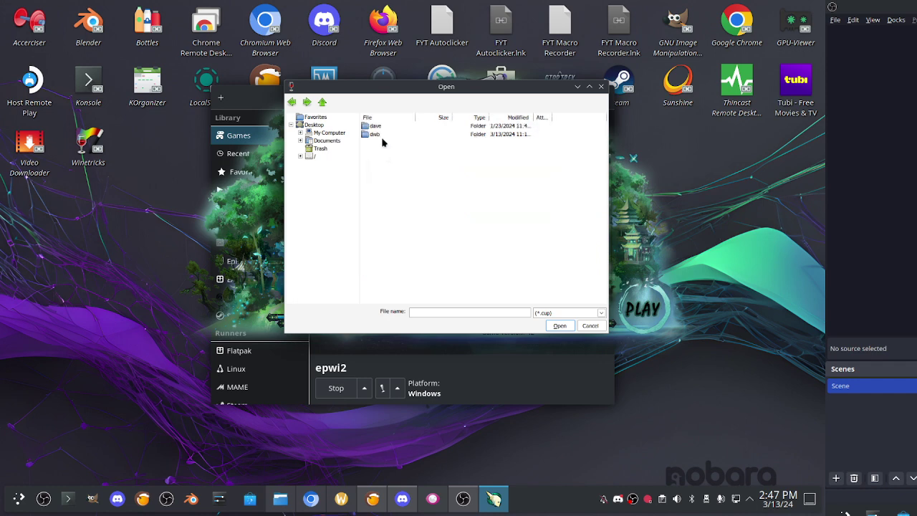
double_click(376, 134)
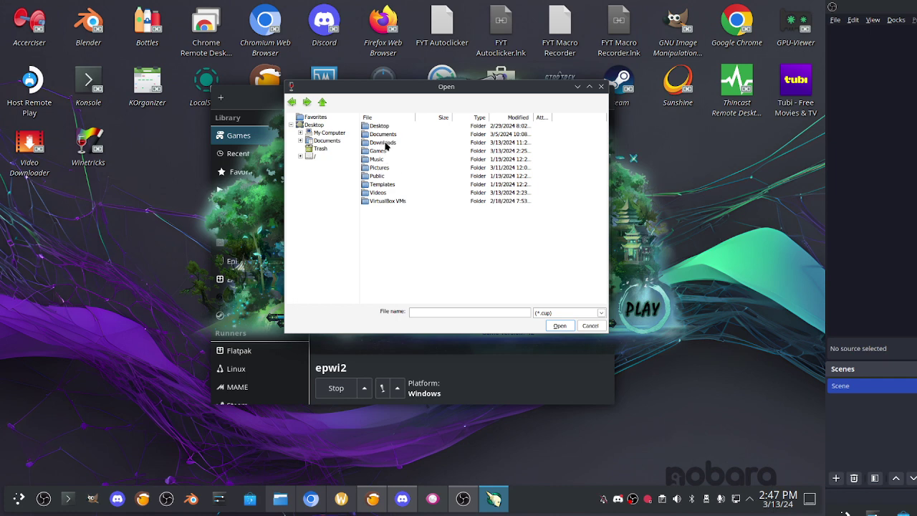
left_click(386, 144)
double_click(385, 144)
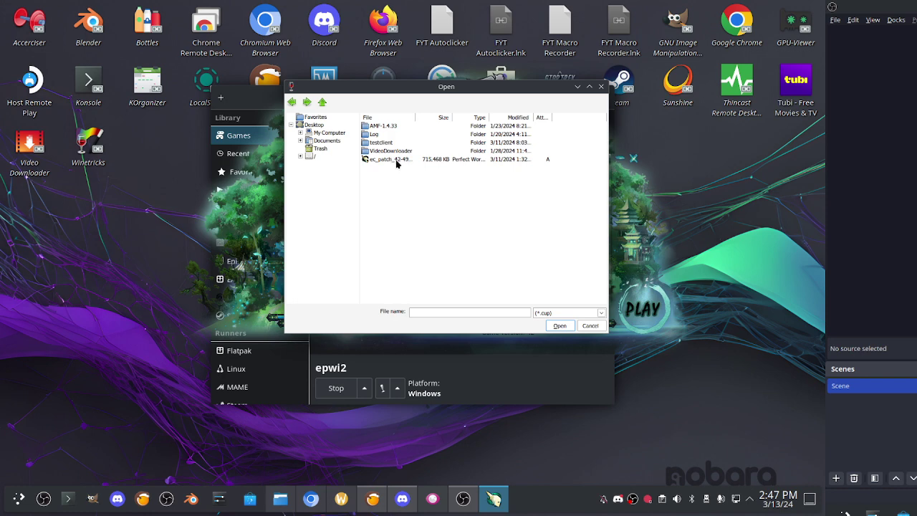
left_click(397, 160)
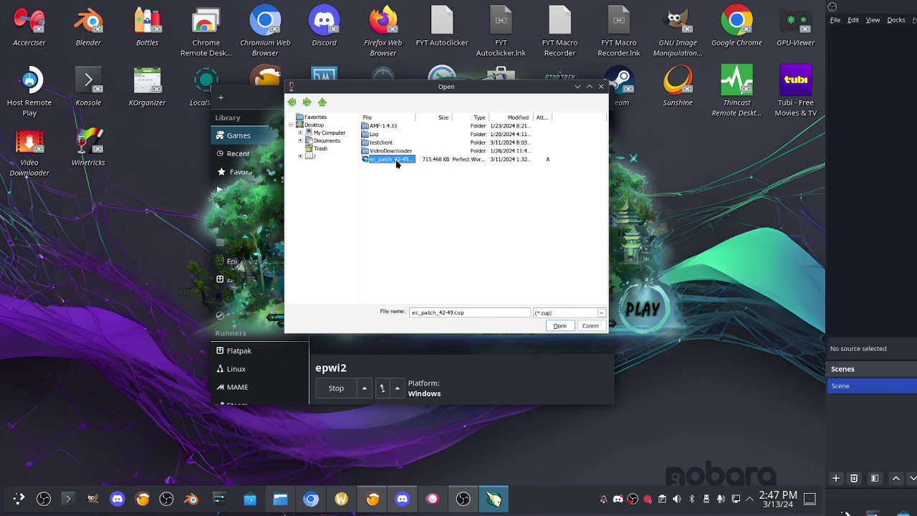
double_click(396, 160)
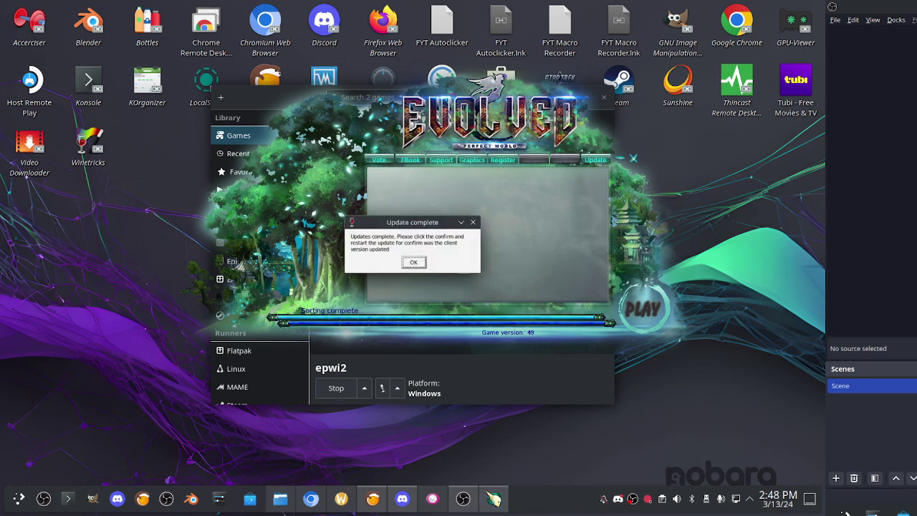
left_click(414, 263)
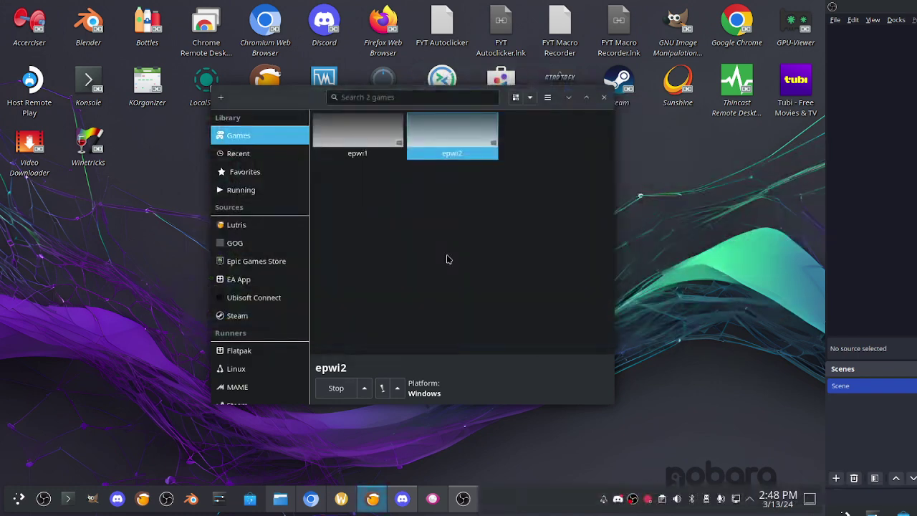
Step: Relaunch epwi2 from Lutris, start the game from the patcher, and choose the US-2 server
right_click(451, 136)
left_click(467, 145)
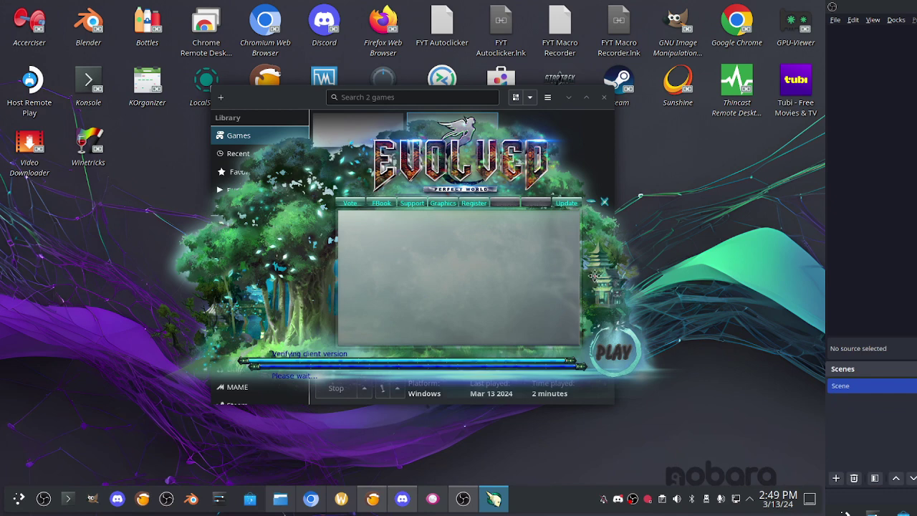
left_click_drag(594, 275, 595, 264)
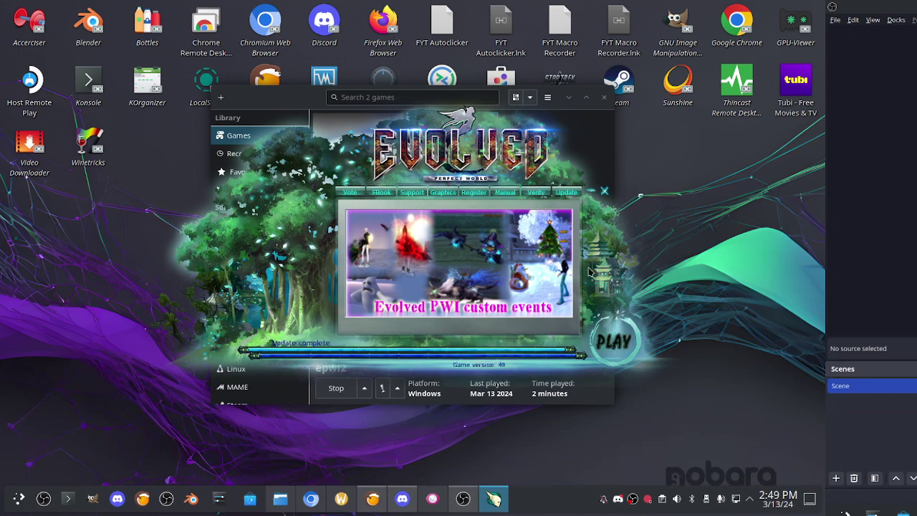
left_click(614, 338)
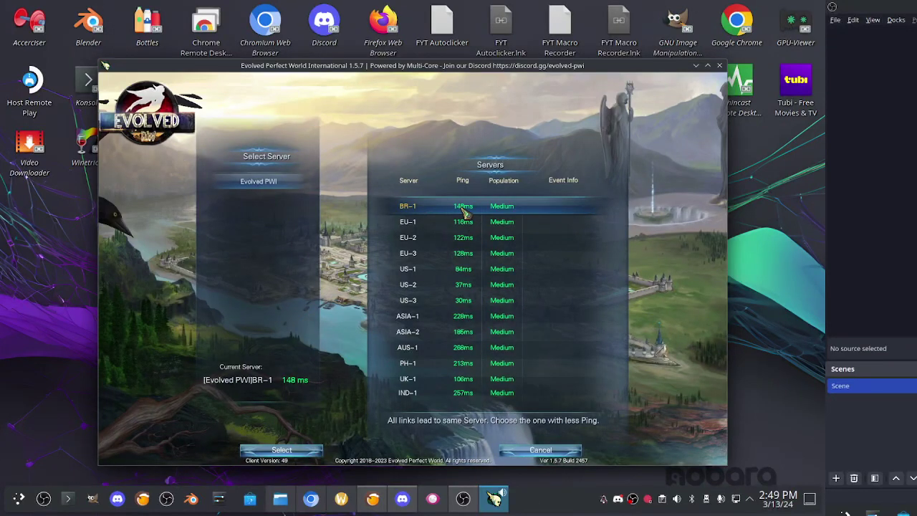
left_click(419, 285)
double_click(420, 285)
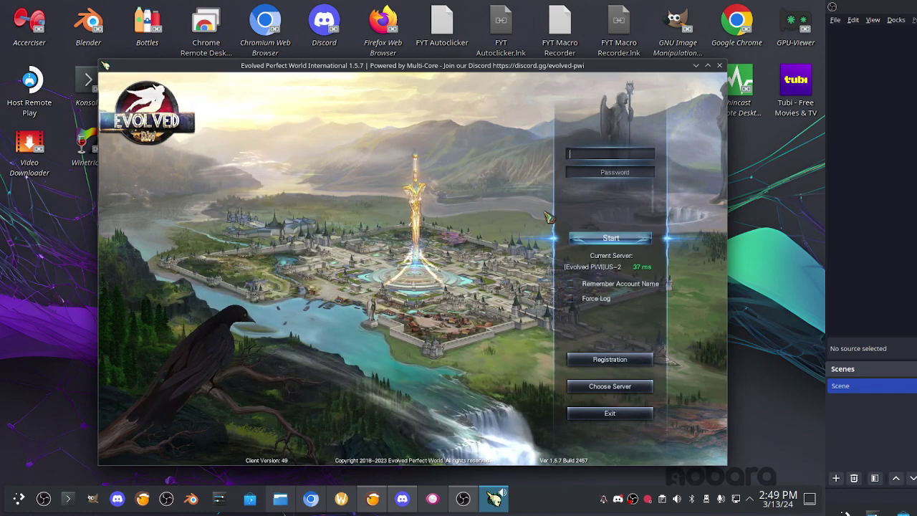
Step: Enter the account name and account password on the login screen, and enable Remember Account Name
left_click(585, 155)
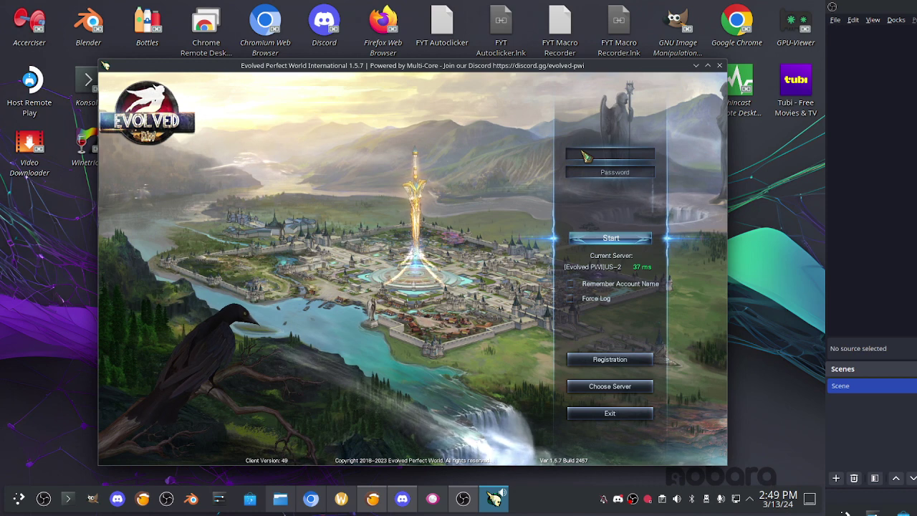
type("60")
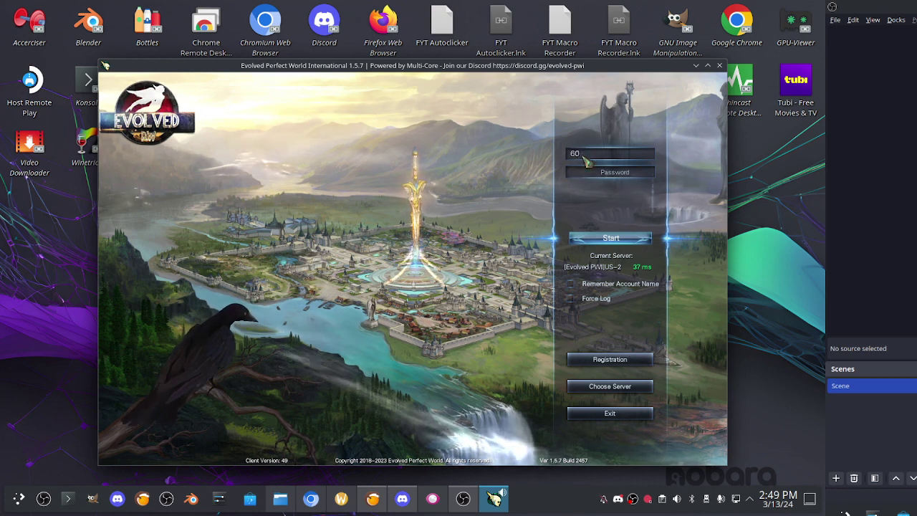
type("dwb")
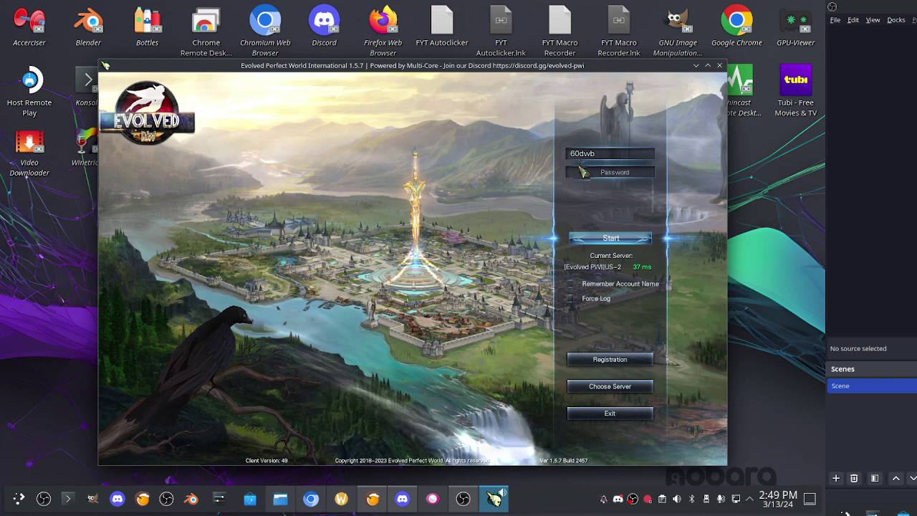
left_click(583, 171)
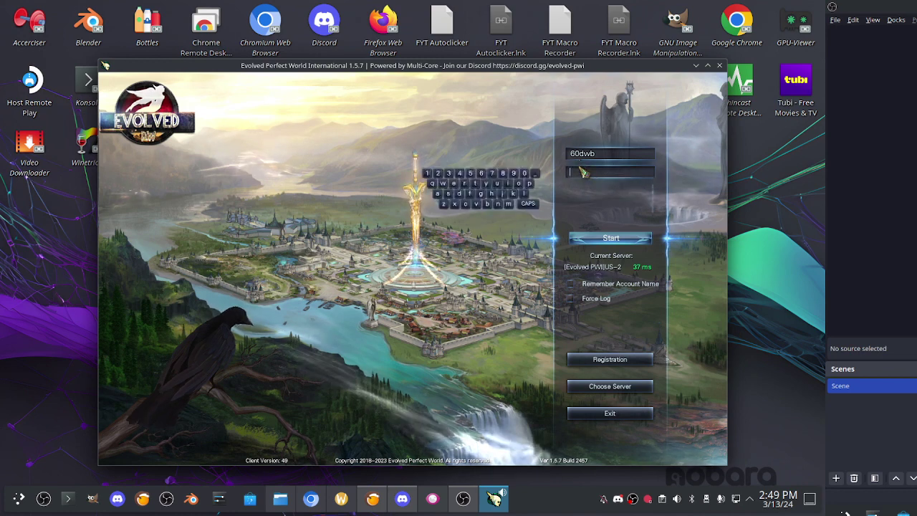
type("**")
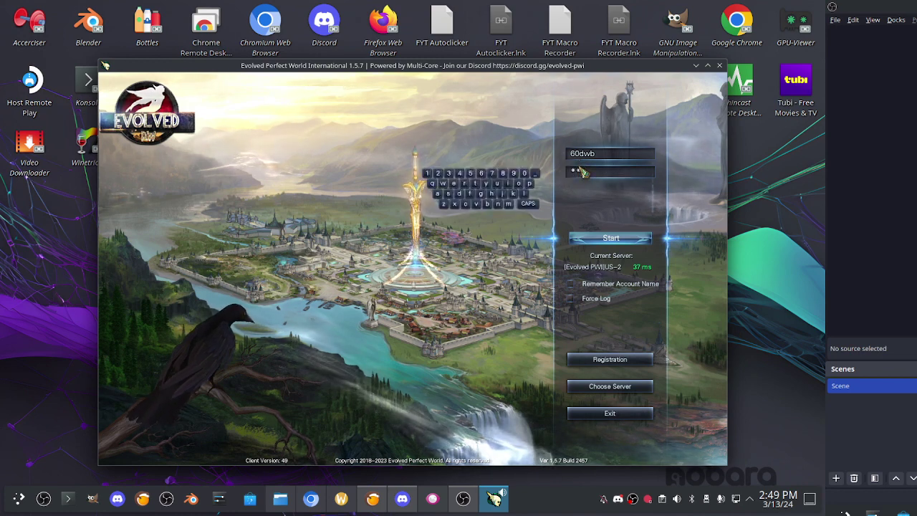
type("*****")
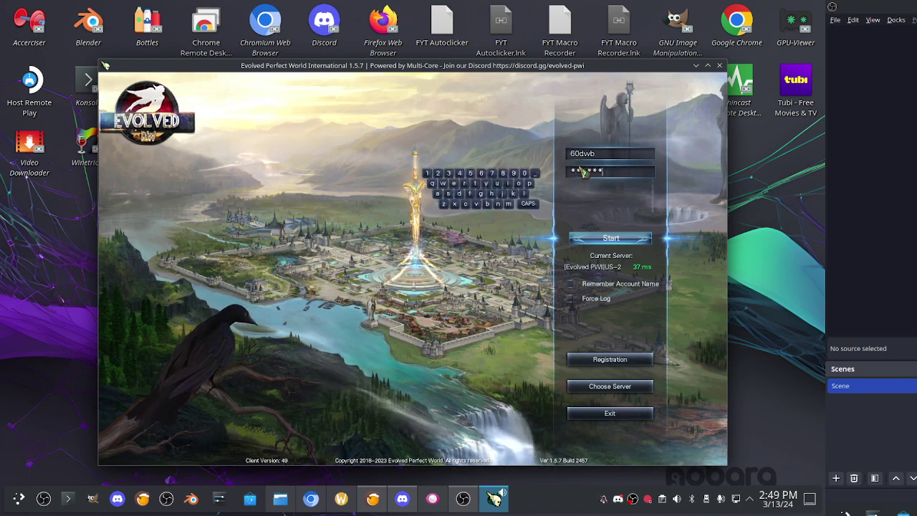
type("**")
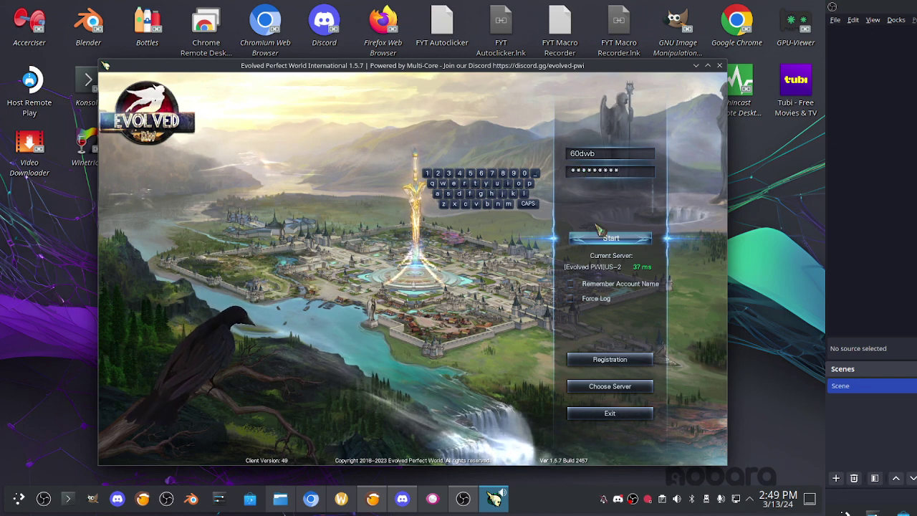
left_click(571, 285)
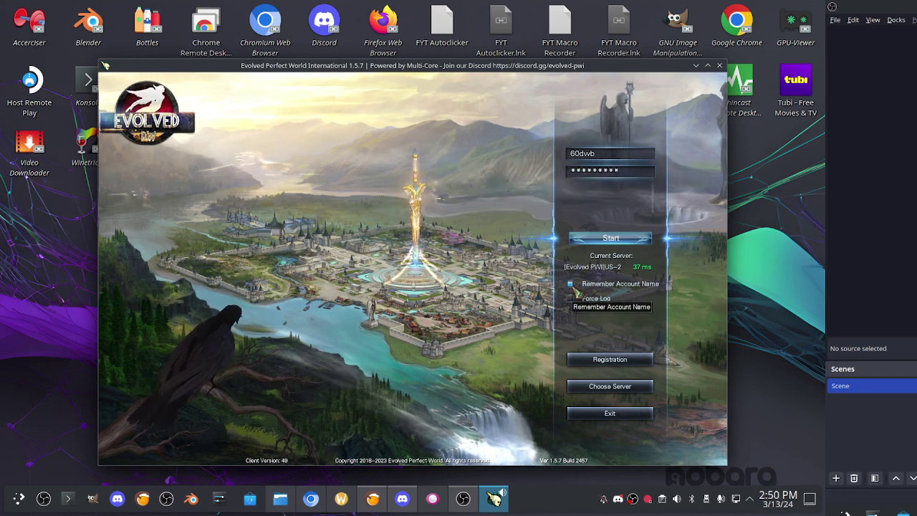
Step: Reselect the US-2 server, log in, and enter the game world with the level 92 Cleric after dismissing the reminder
left_click(606, 390)
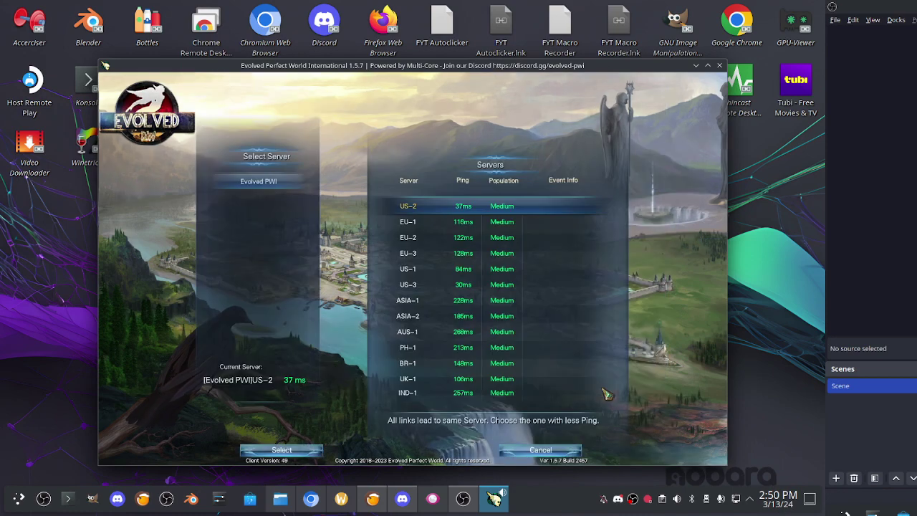
double_click(433, 207)
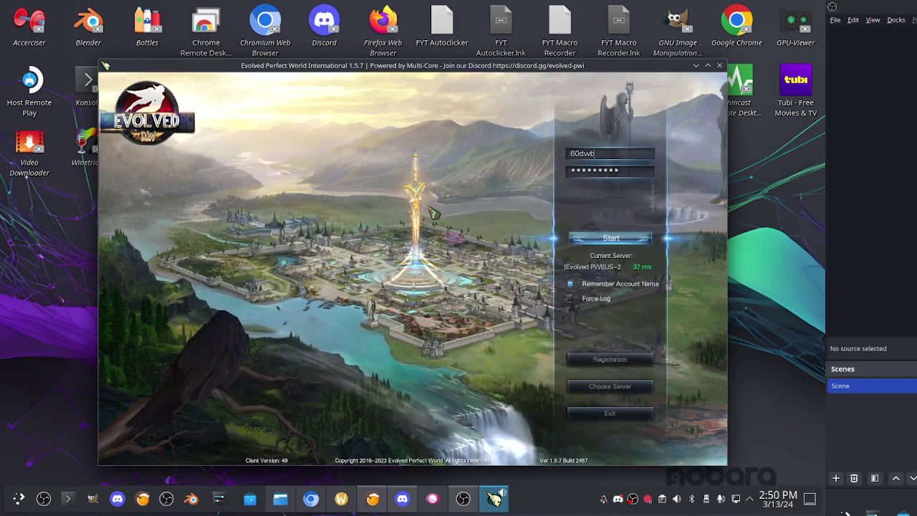
left_click(609, 239)
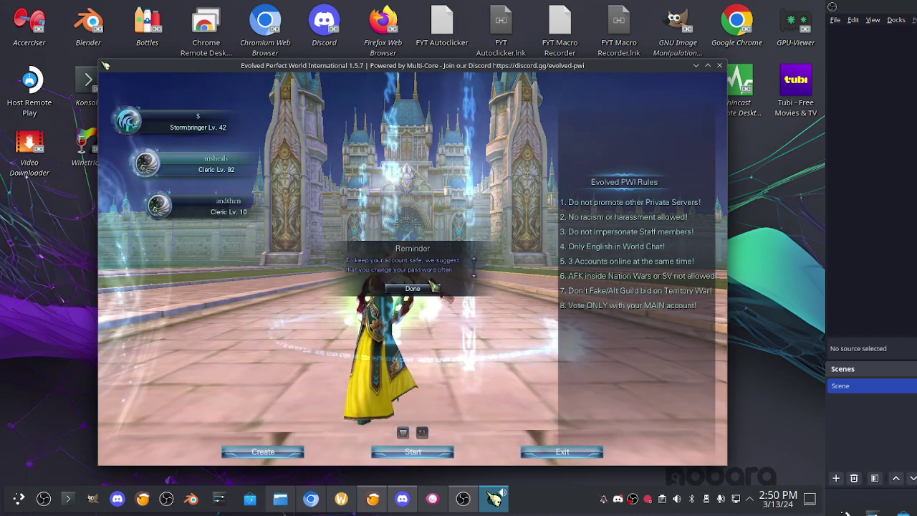
left_click(412, 288)
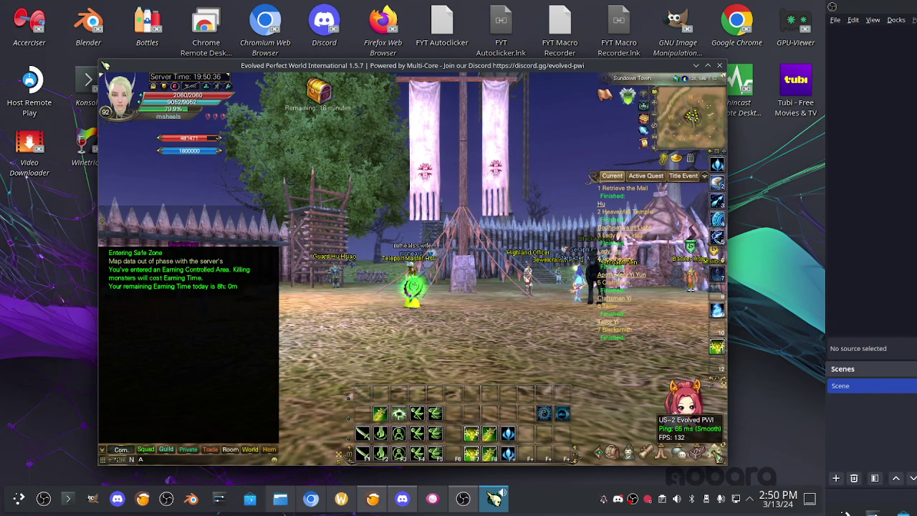
Step: Move the game window to the corner of the desktop and enlarge it to fill the screen down to the taskbar
left_click_drag(487, 289, 493, 298)
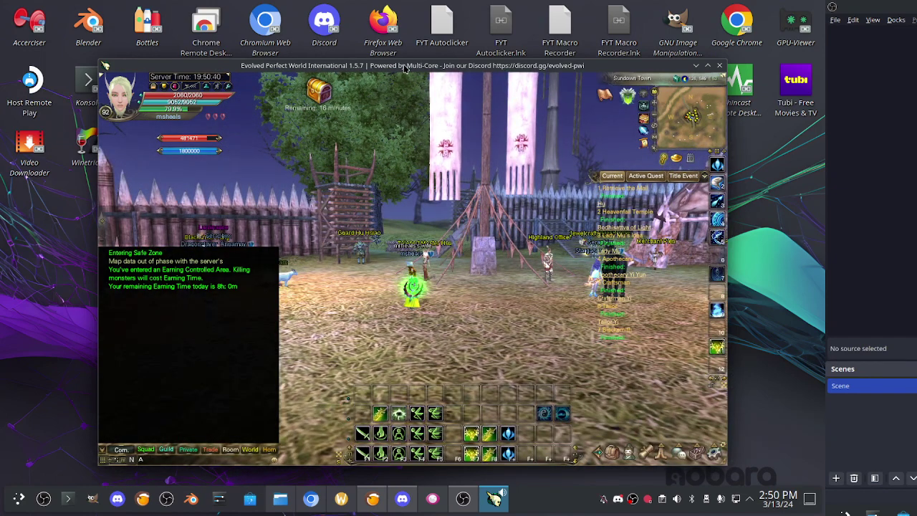
left_click_drag(405, 68, 309, 6)
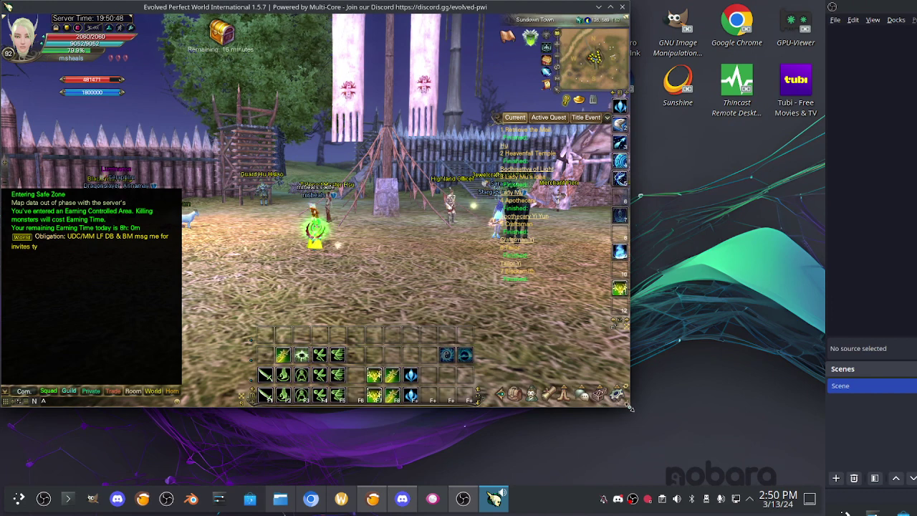
left_click_drag(630, 408, 821, 487)
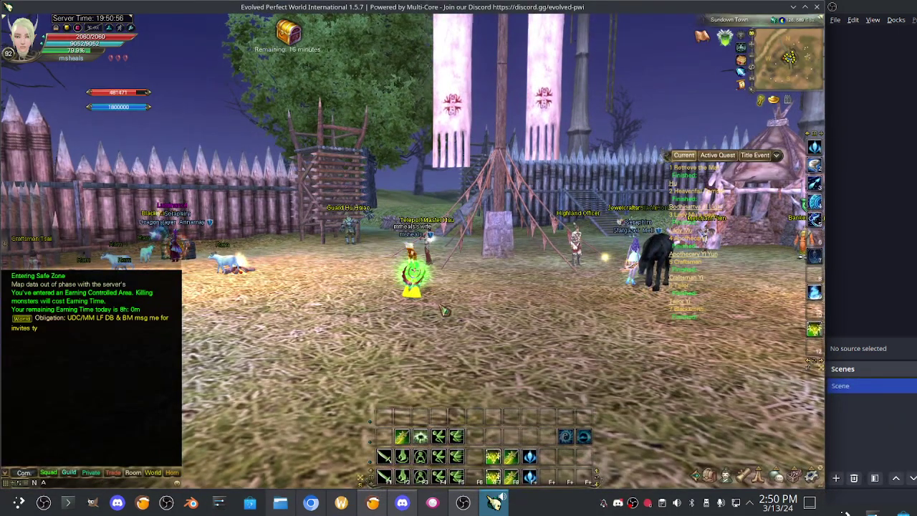
left_click_drag(473, 288, 420, 309)
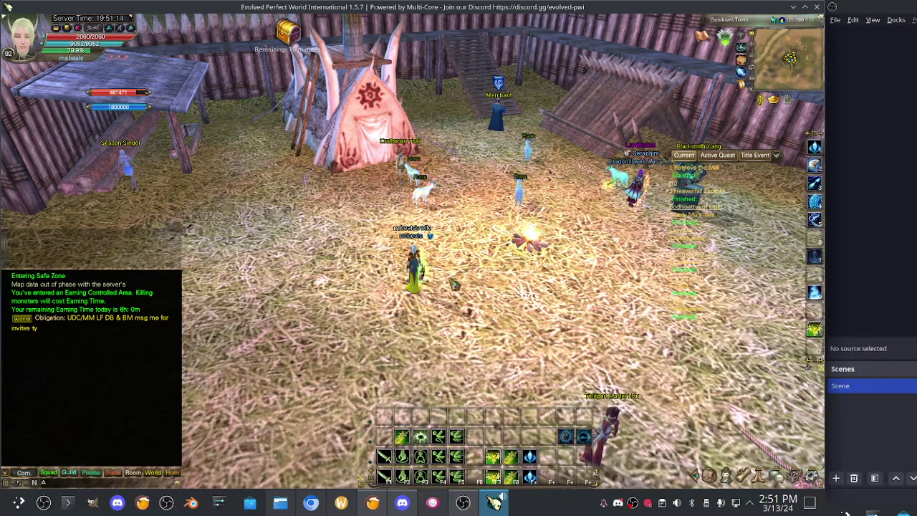
left_click_drag(444, 288, 368, 263)
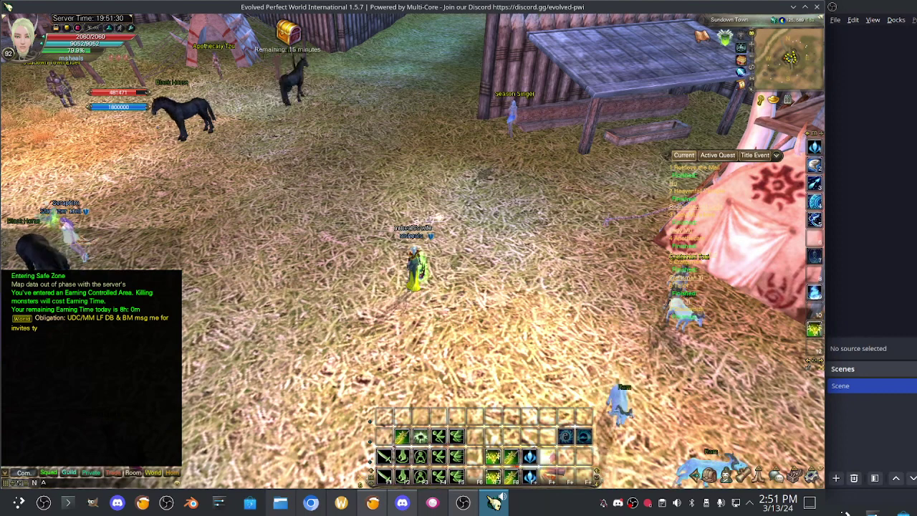
left_click_drag(438, 270, 426, 261)
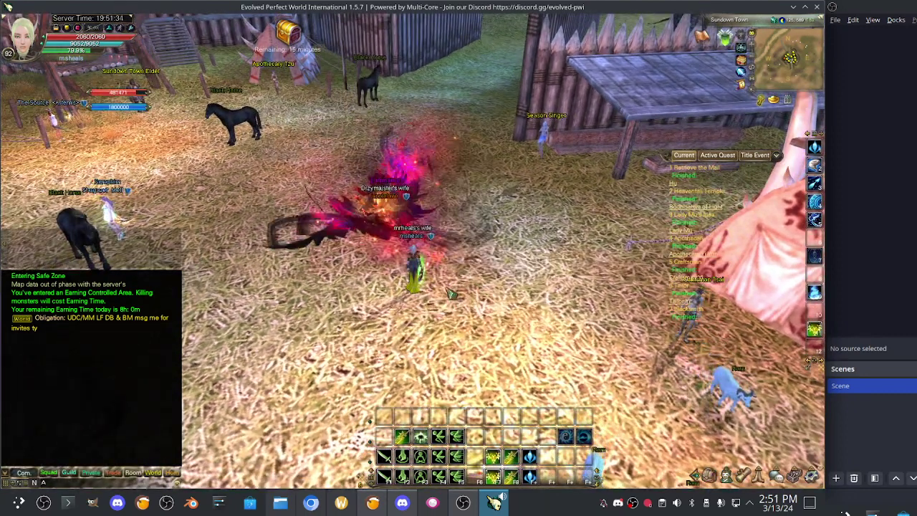
left_click_drag(470, 281, 477, 243)
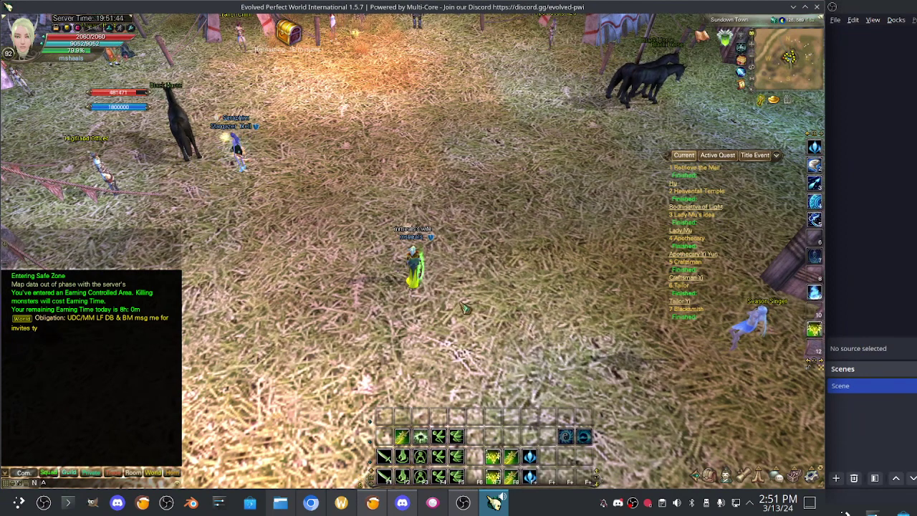
Step: Bring Lutris to the front, search the application launcher for "wine", and open ProtonUp-Qt
left_click(370, 505)
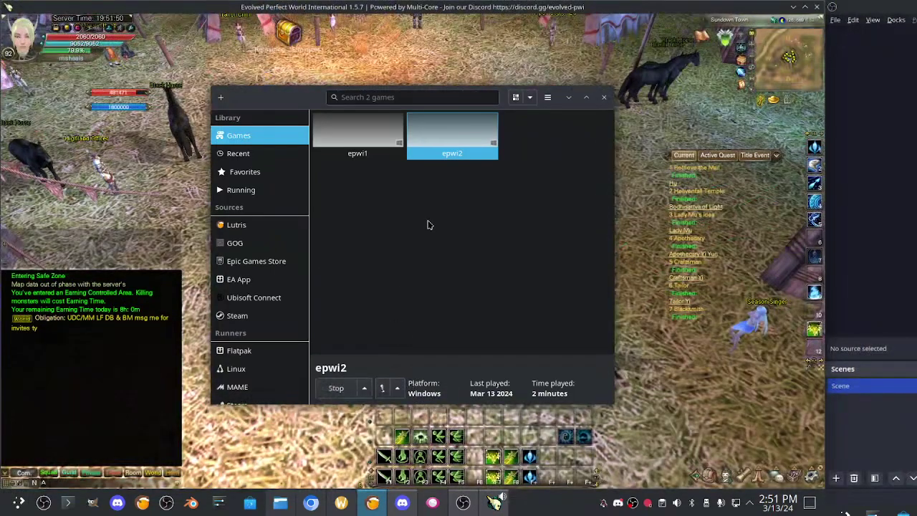
left_click(428, 223)
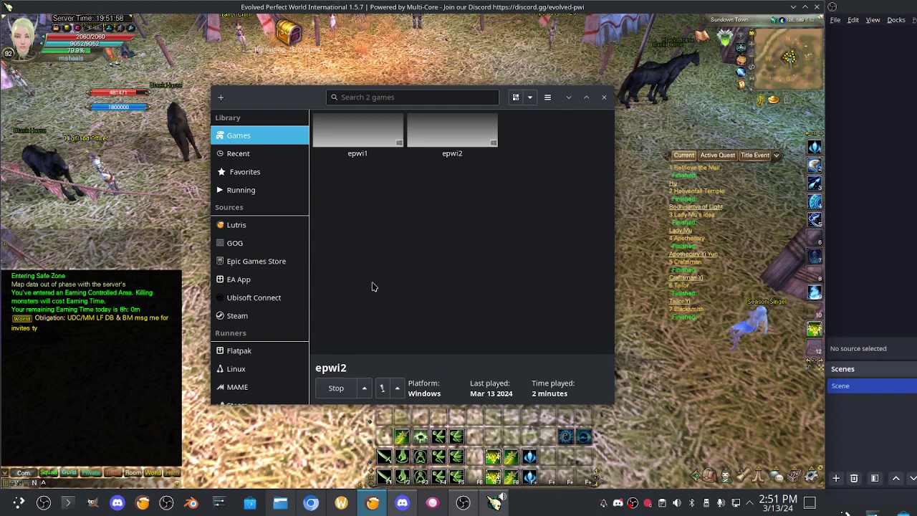
left_click(18, 503)
left_click(33, 344)
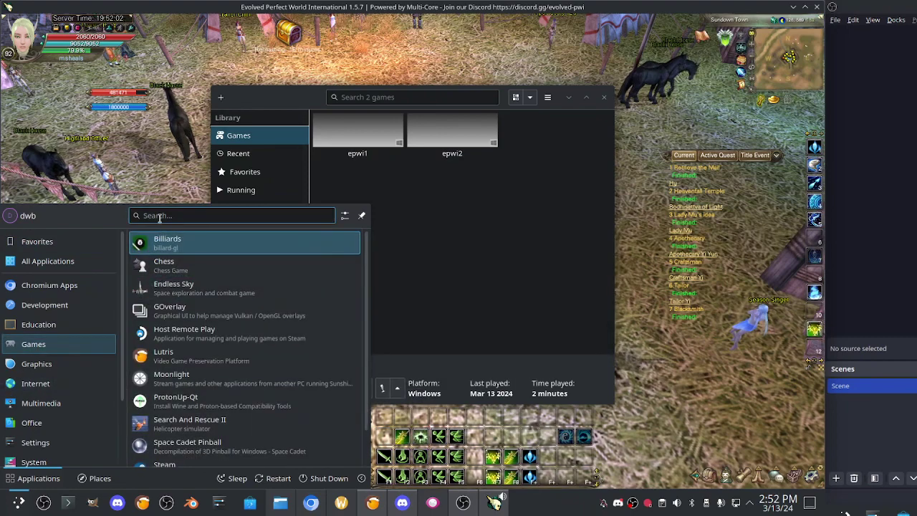
type("w")
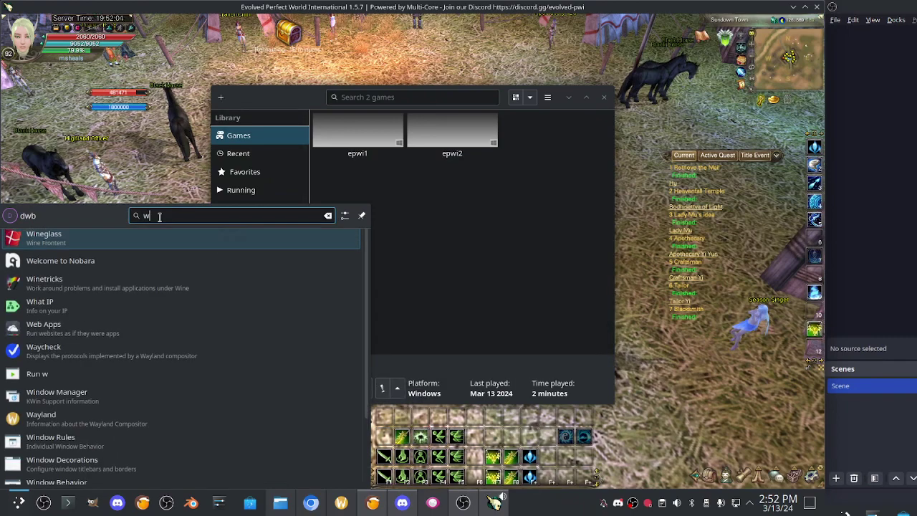
type("ine")
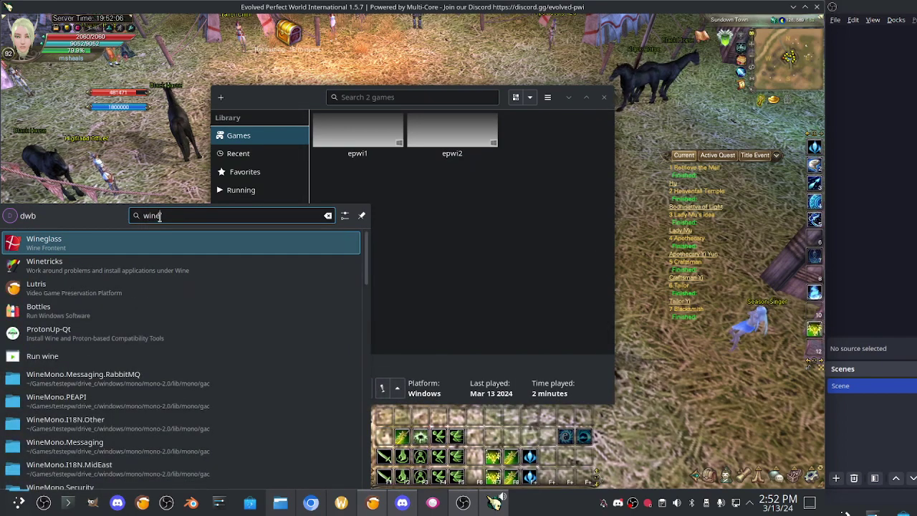
left_click(95, 337)
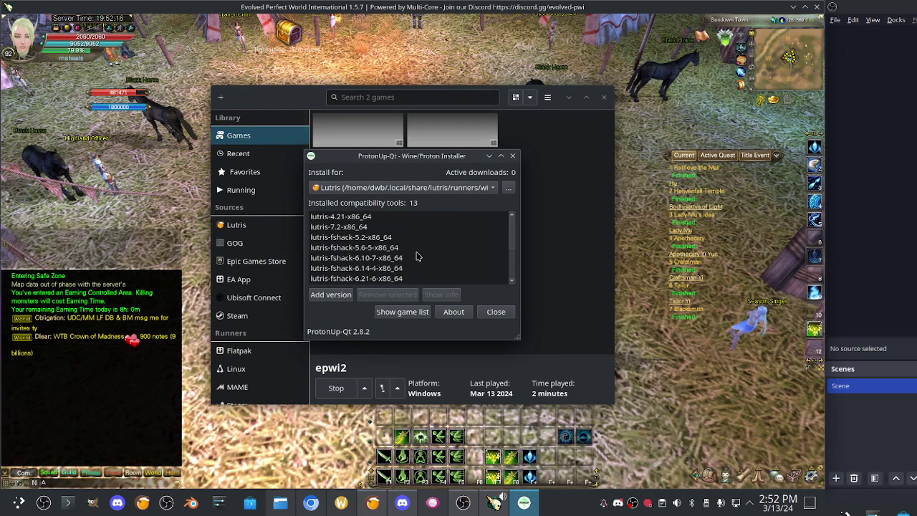
Step: Look through the compatibility tools installed for Lutris in ProtonUp-Qt, and close it
left_click(373, 237)
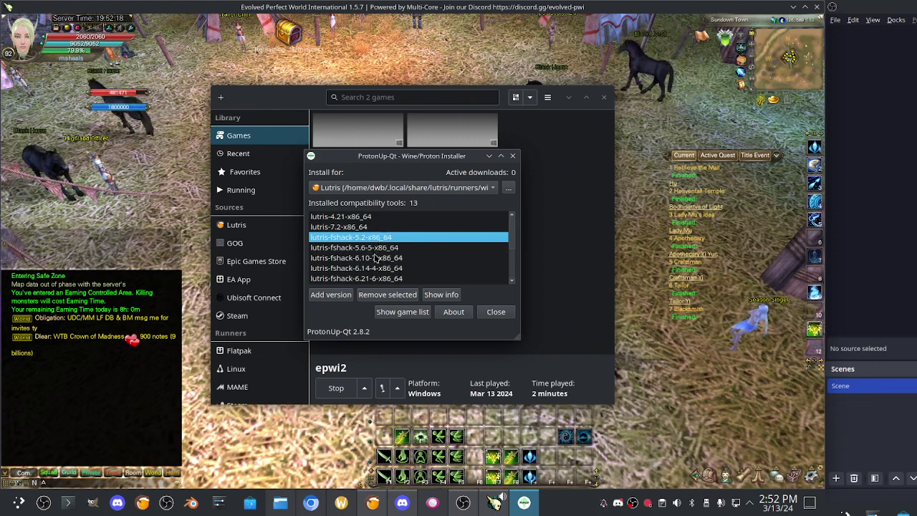
left_click(375, 258)
scroll(374, 258, "down", 1)
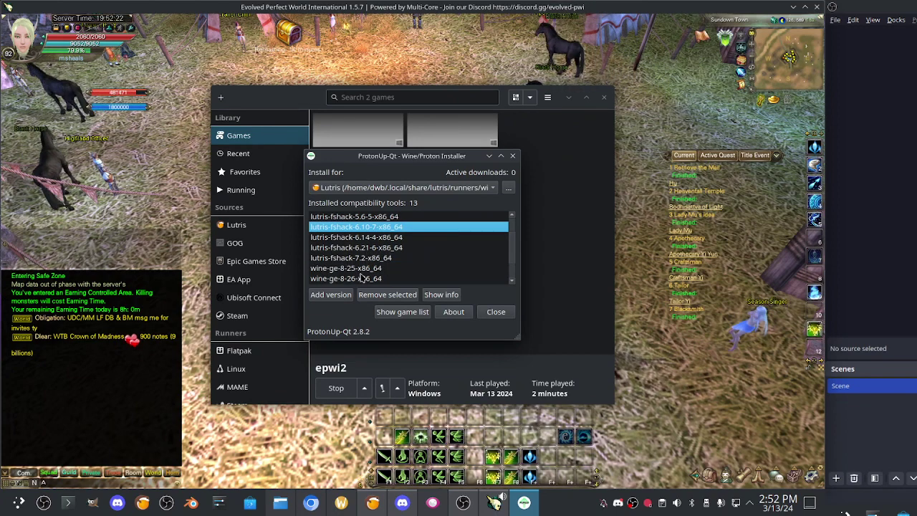
scroll(378, 262, "down", 1)
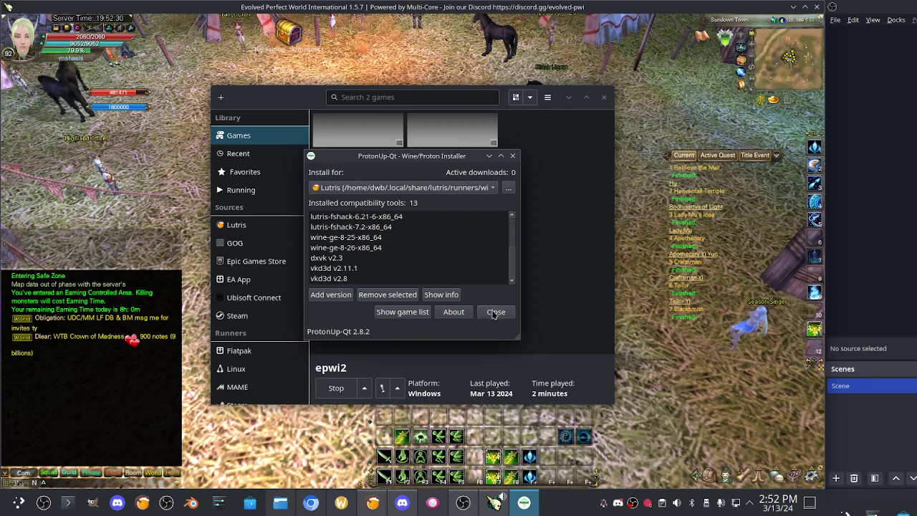
left_click(495, 312)
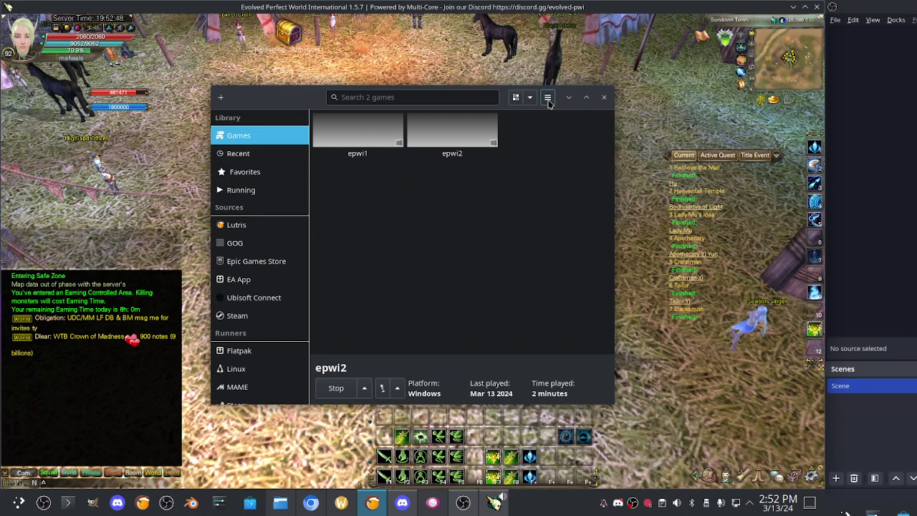
Step: Open the Lutris preferences and review the runners, accounts, Wine update channel, and system information
left_click(548, 101)
left_click(524, 205)
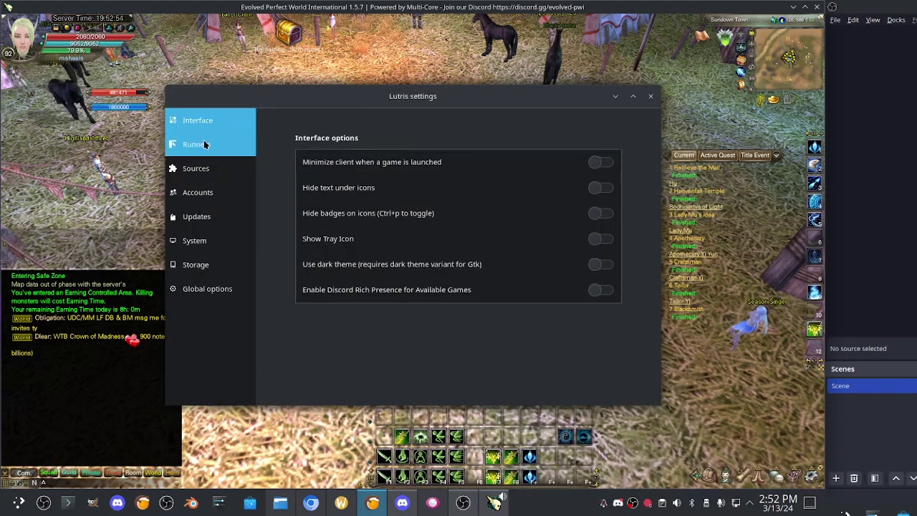
left_click(198, 144)
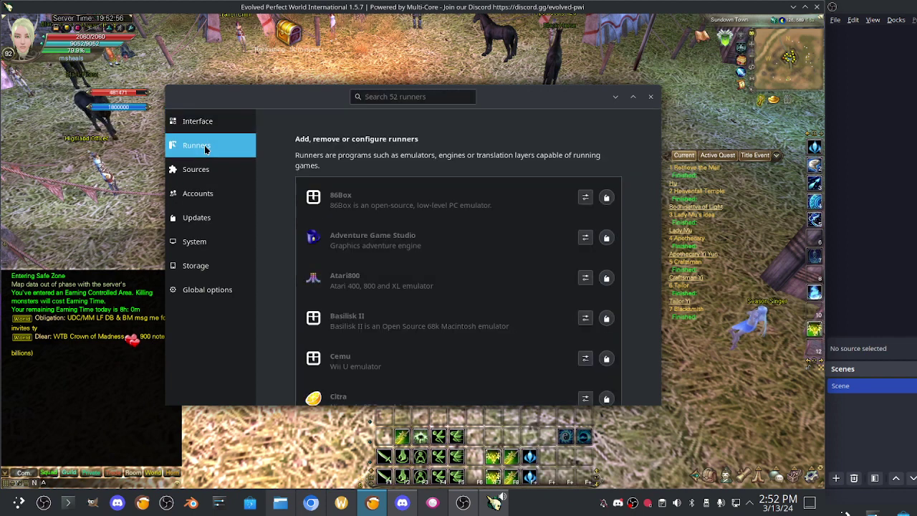
left_click(191, 203)
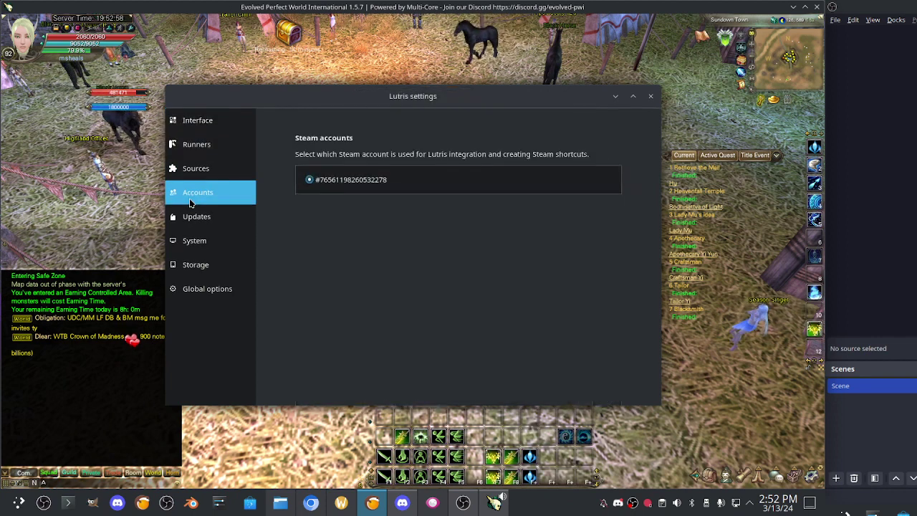
left_click(209, 217)
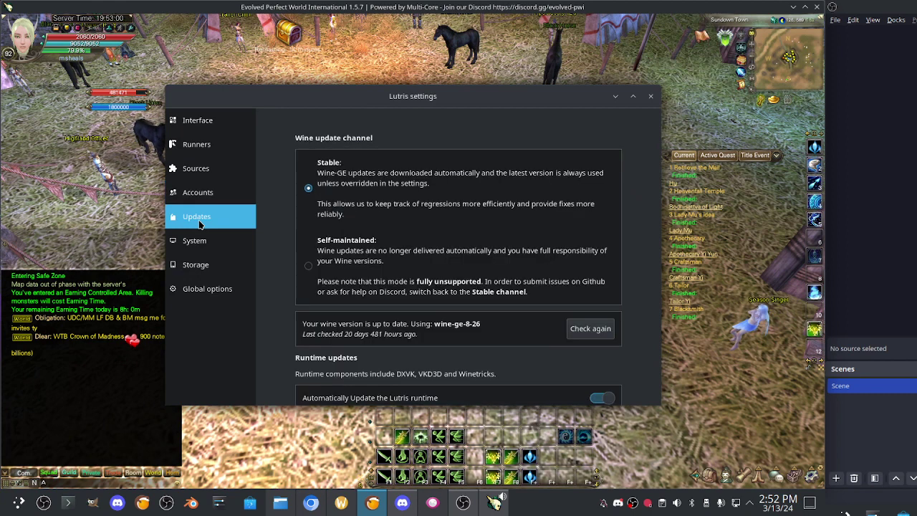
left_click(223, 248)
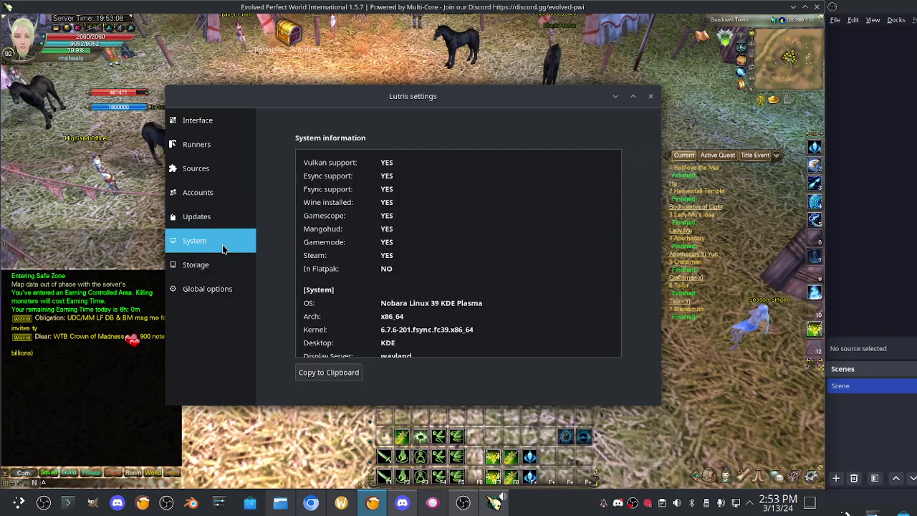
scroll(346, 284, "down", 5)
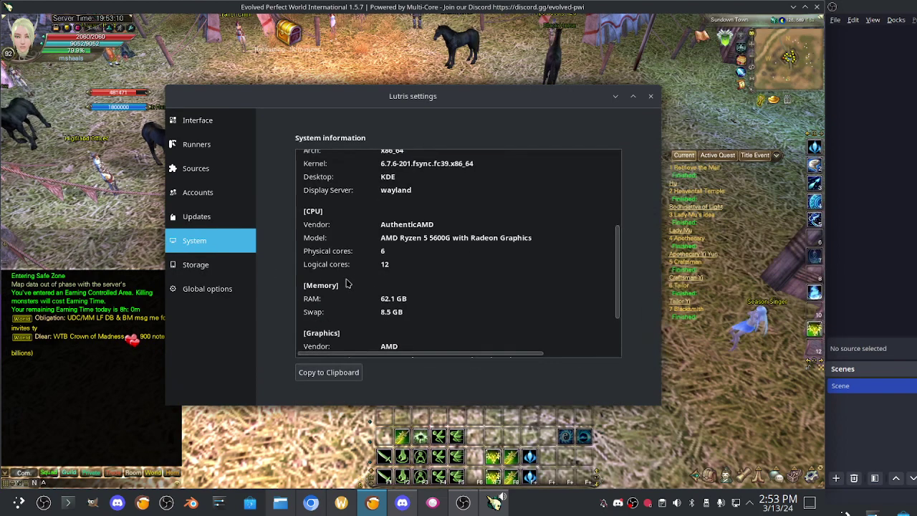
Step: Review the Lutris global options down to the Multi-GPU settings, enlarging the settings window to show the full fields
left_click(198, 288)
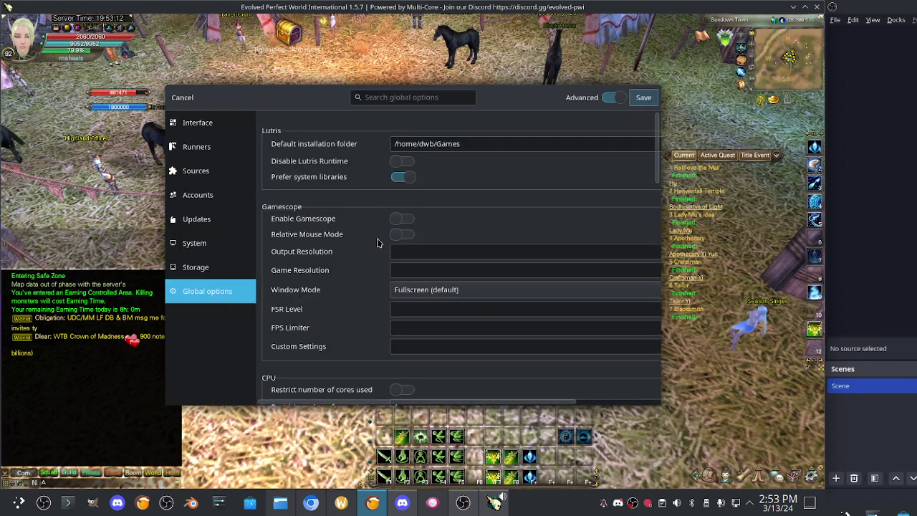
scroll(378, 243, "down", 3)
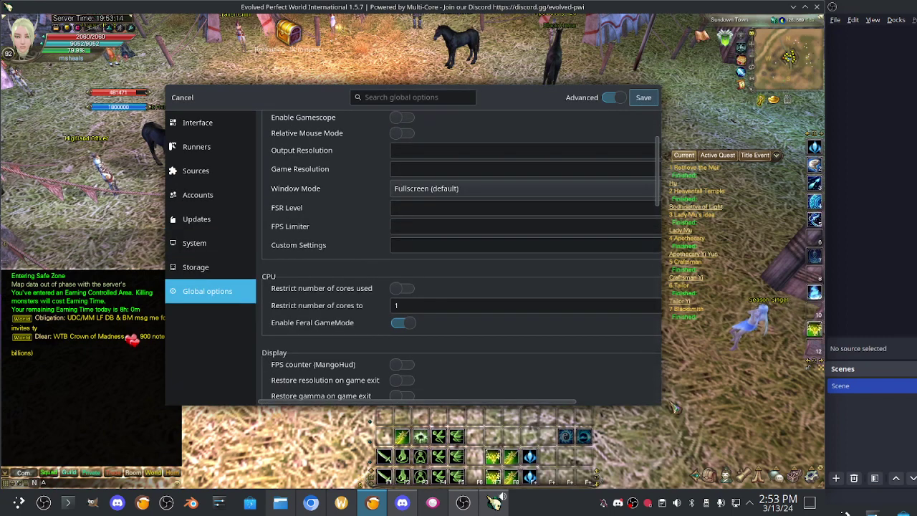
left_click_drag(655, 407, 754, 455)
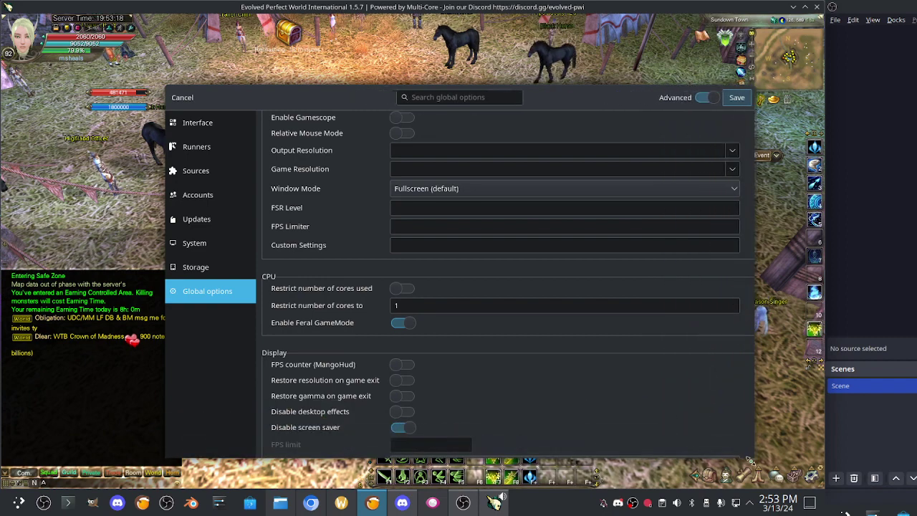
scroll(537, 362, "down", 2)
scroll(525, 372, "down", 2)
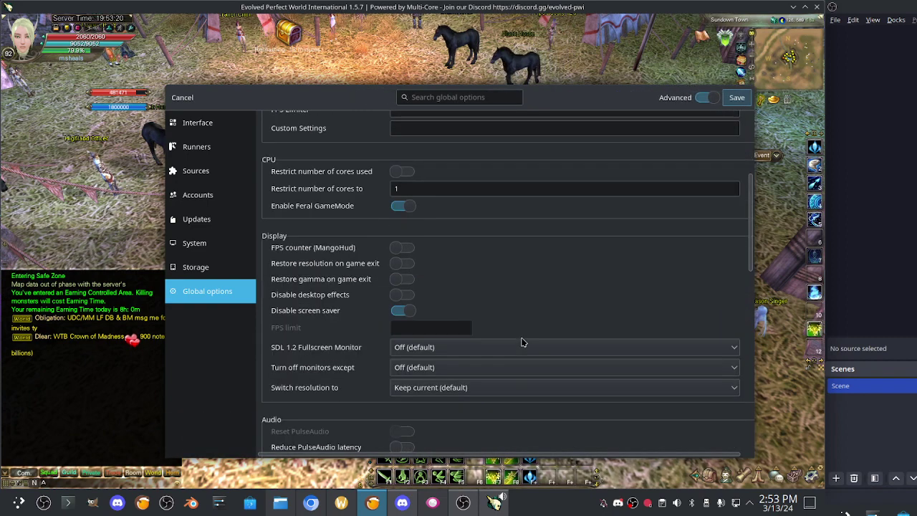
scroll(479, 278, "down", 4)
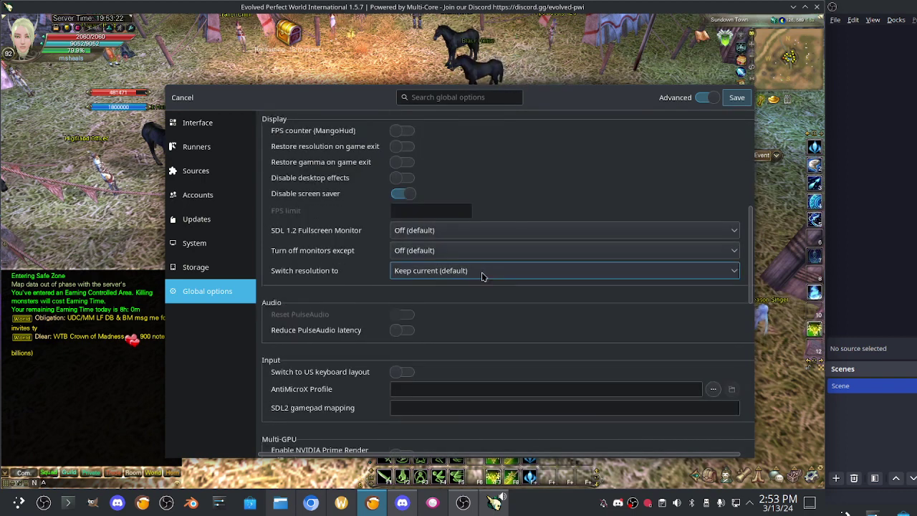
scroll(456, 333, "down", 4)
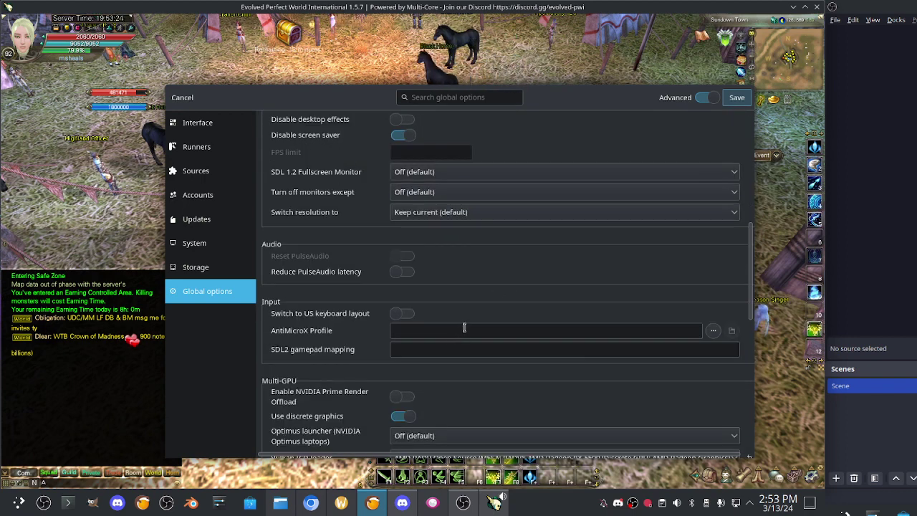
scroll(473, 341, "down", 2)
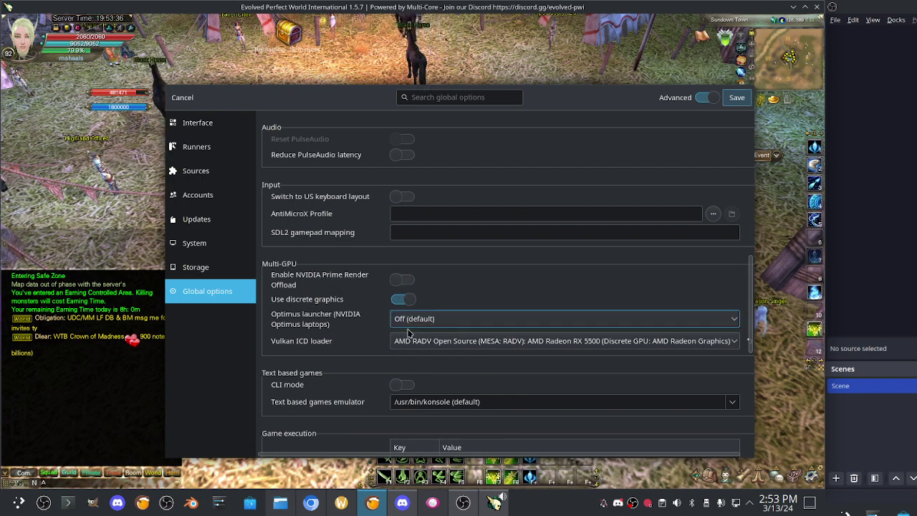
Step: Switch the Vulkan ICD loader to llvmpipe and back to AMD RADV Open Source for the Radeon RX 5500
left_click(731, 342)
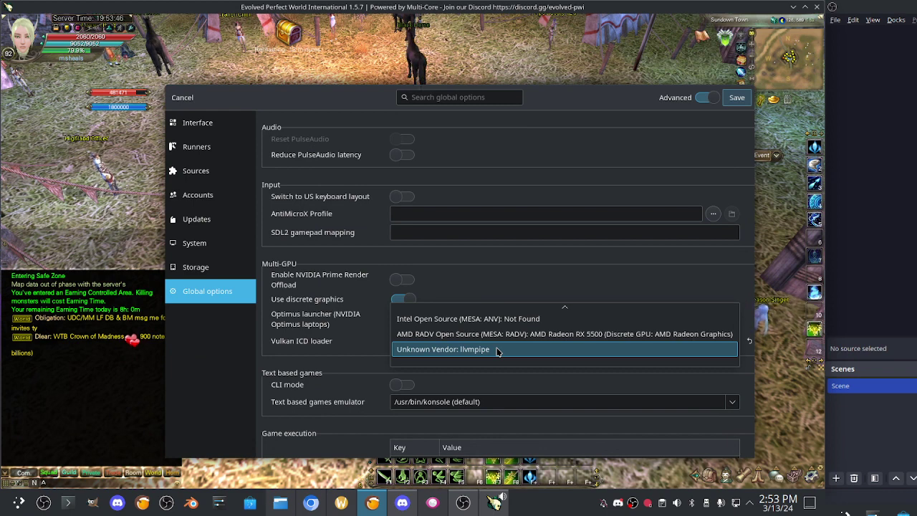
left_click(499, 350)
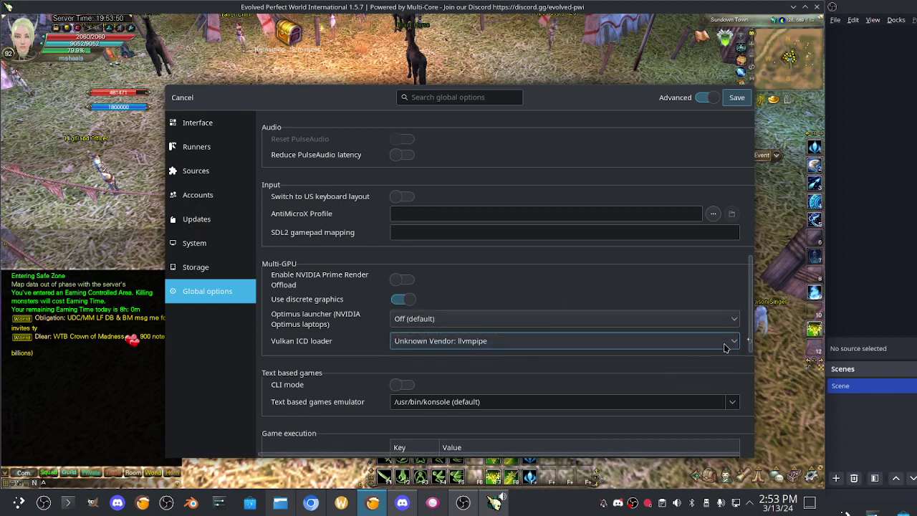
left_click(731, 344)
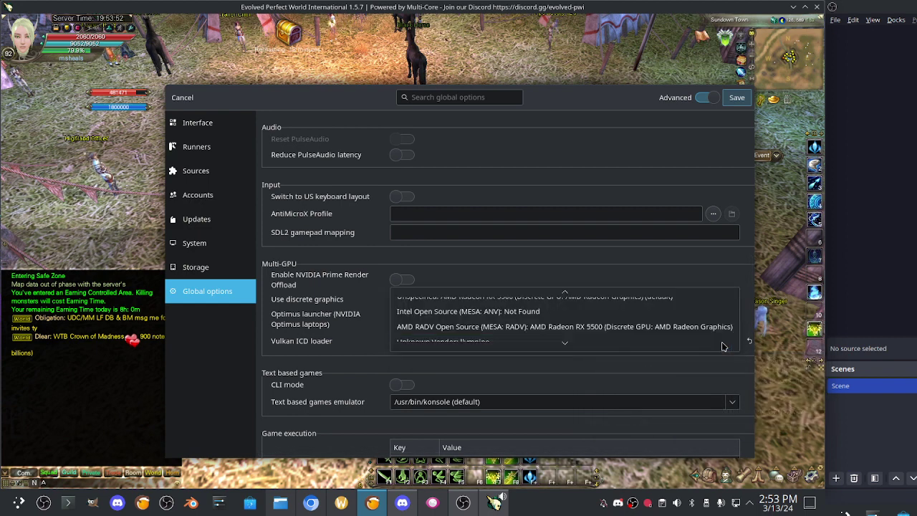
left_click(525, 320)
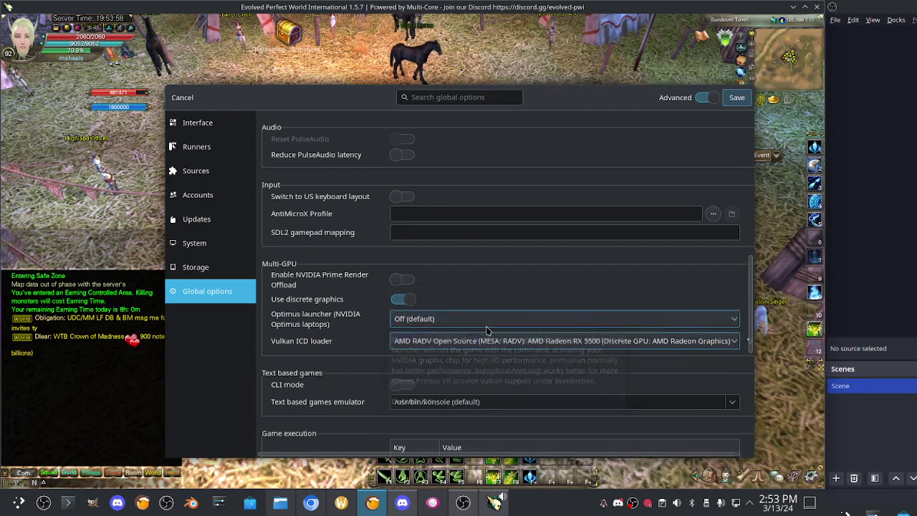
Step: Turn the advanced global options off and on again, recheck the Multi-GPU settings, and save the options
left_click(701, 100)
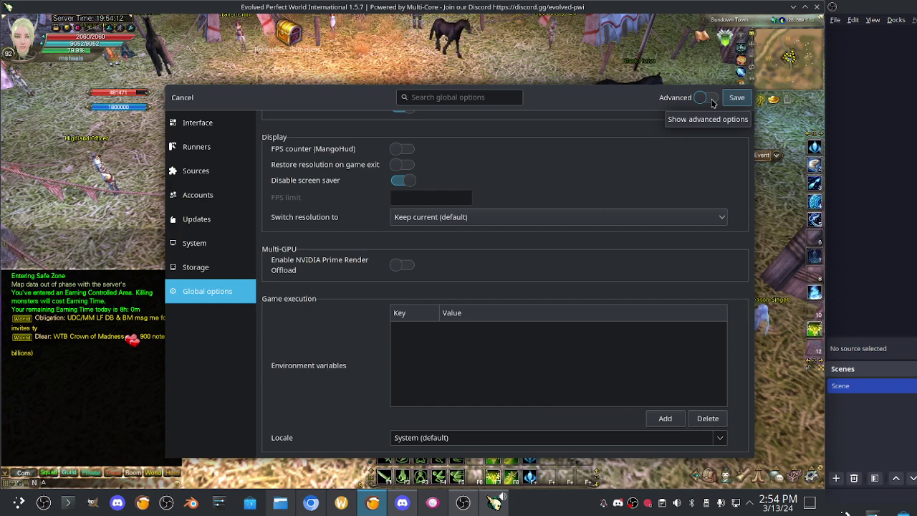
left_click(706, 98)
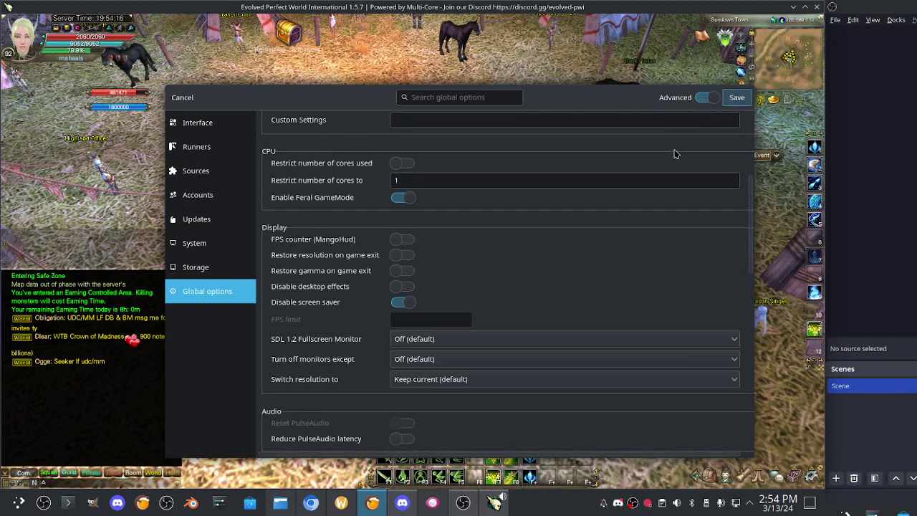
scroll(552, 279, "down", 3)
scroll(528, 279, "down", 5)
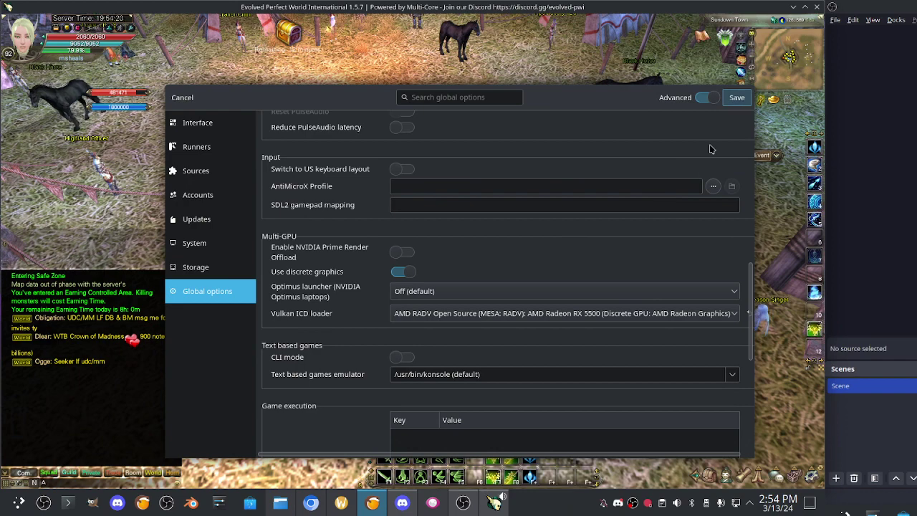
left_click(737, 99)
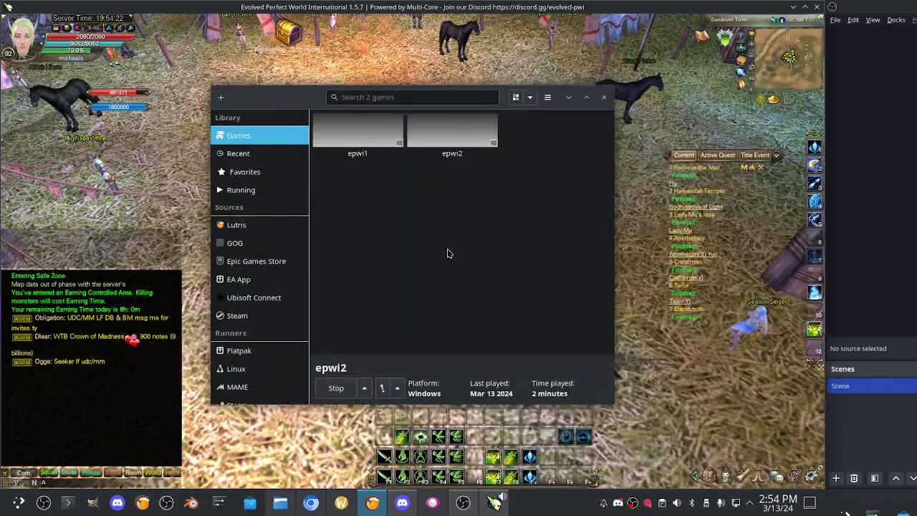
Step: Select epwi2 in the library, return to the running game, and look around the character in town
left_click(452, 138)
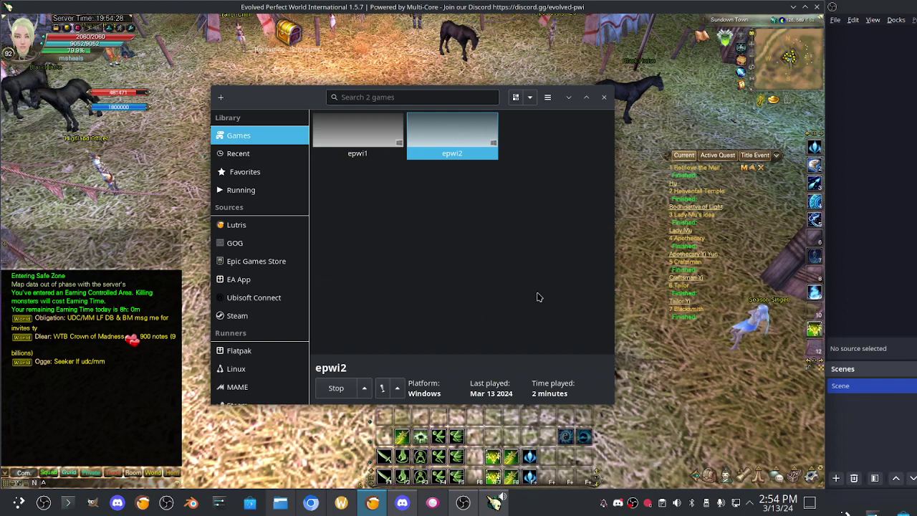
left_click(697, 351)
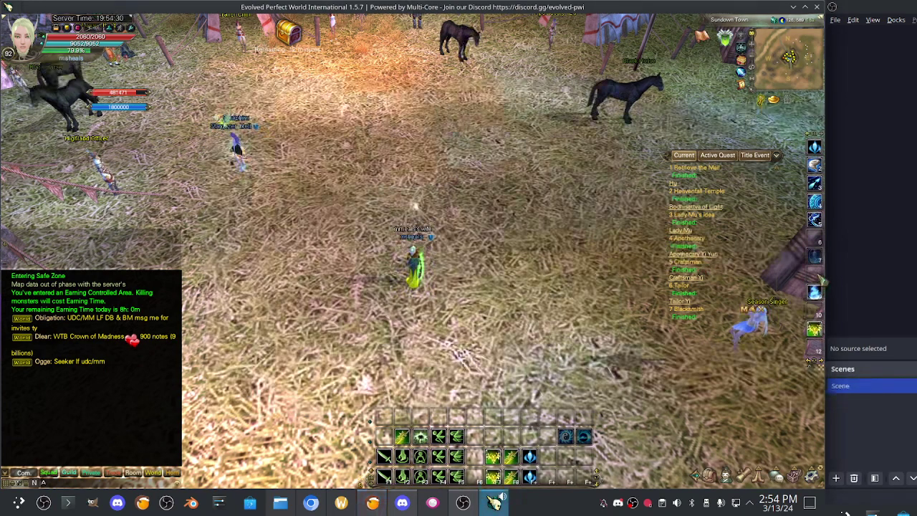
left_click_drag(478, 319, 478, 319)
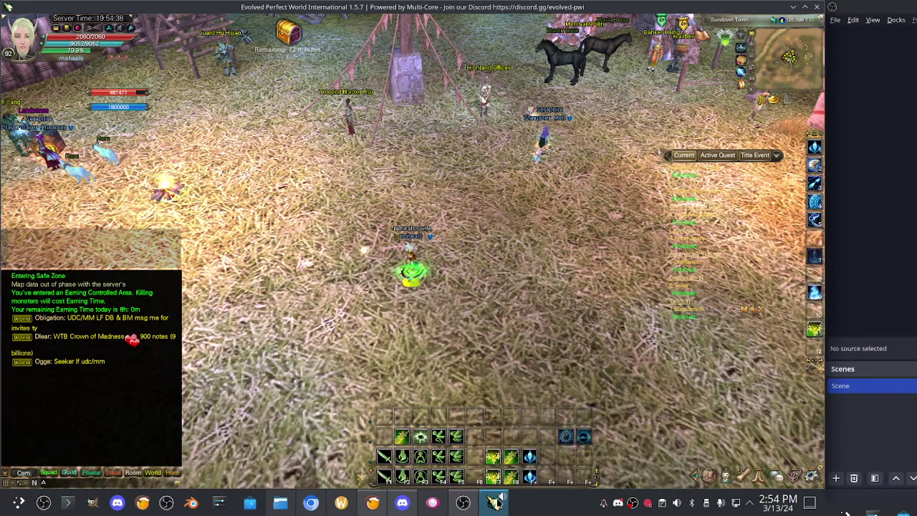
mouse_move(495, 503)
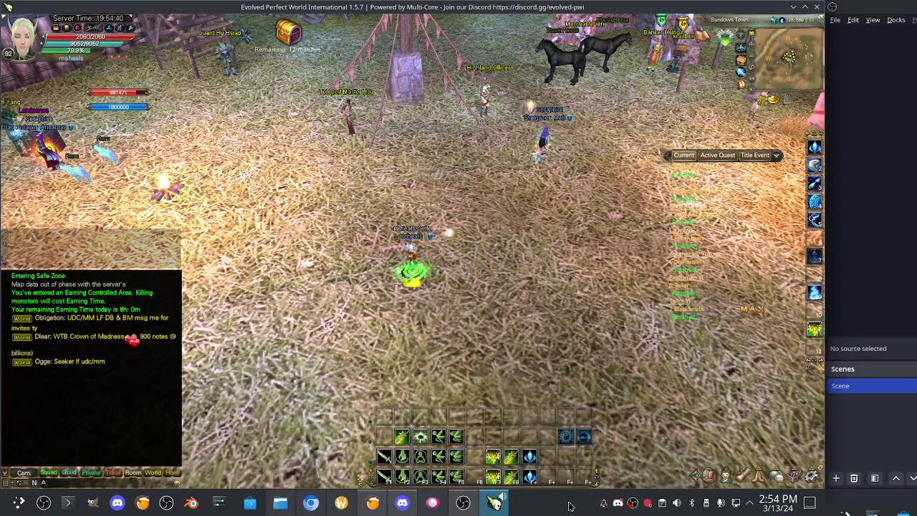